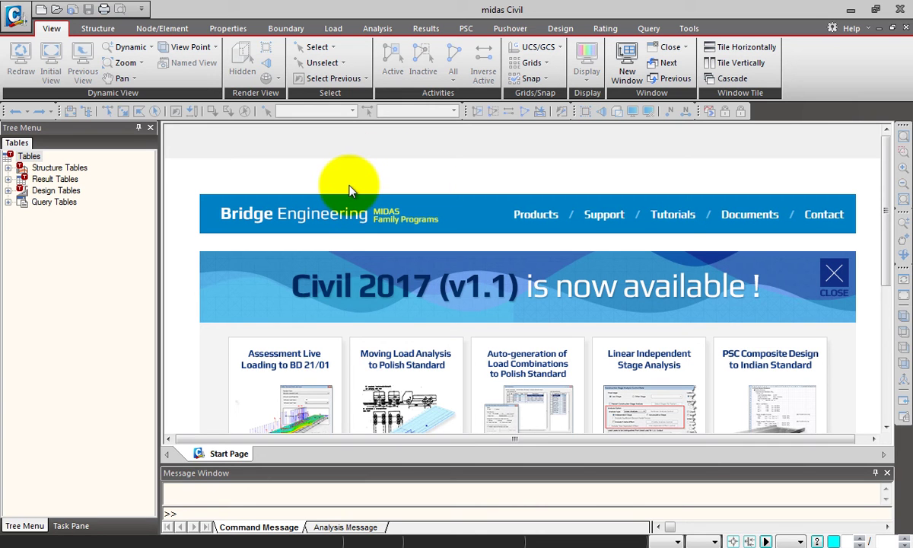
- Glance through the file menu and the Structure, Node/Element and Tools ribbon tabs, ending on View
left_click(15, 17)
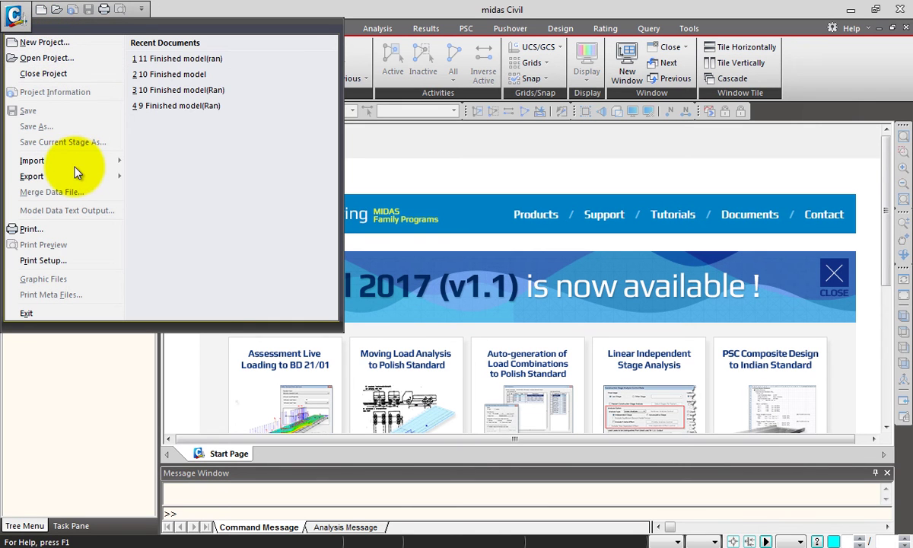
mouse_move(75, 171)
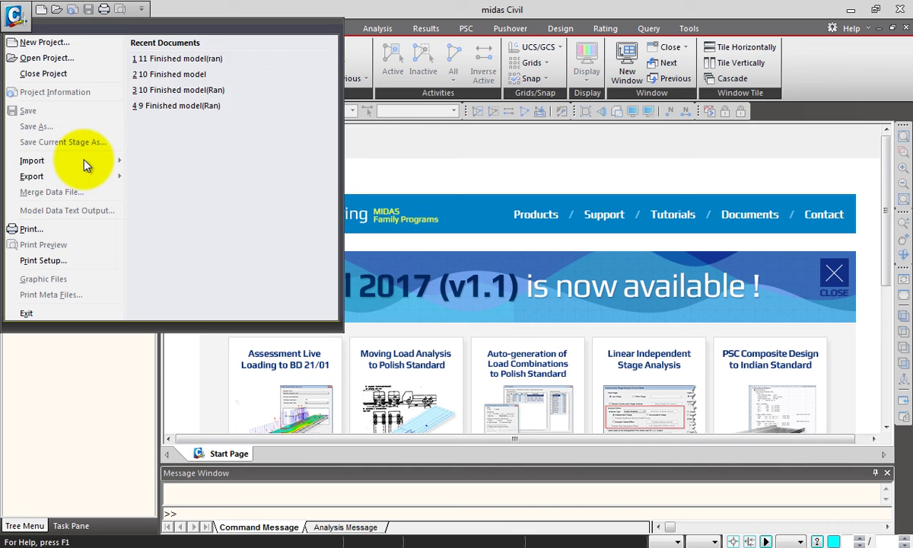
left_click(358, 144)
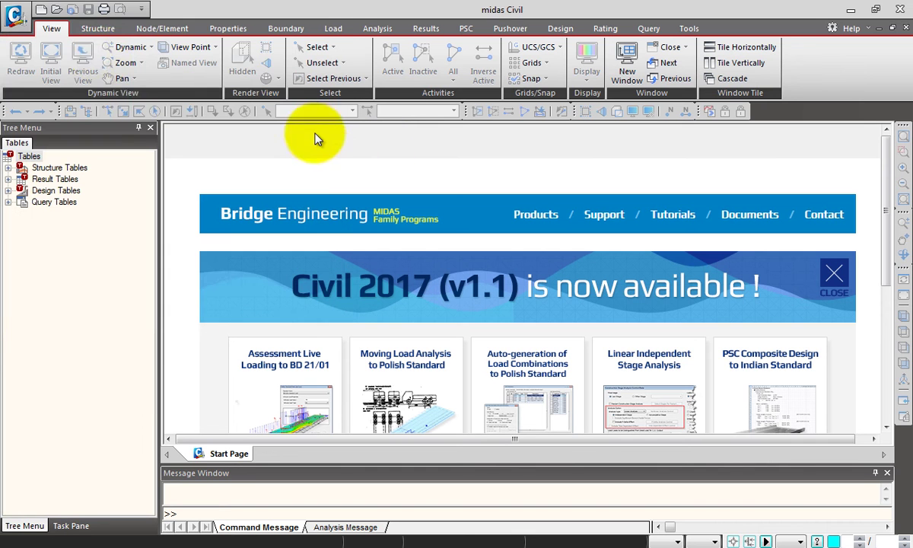
left_click(97, 28)
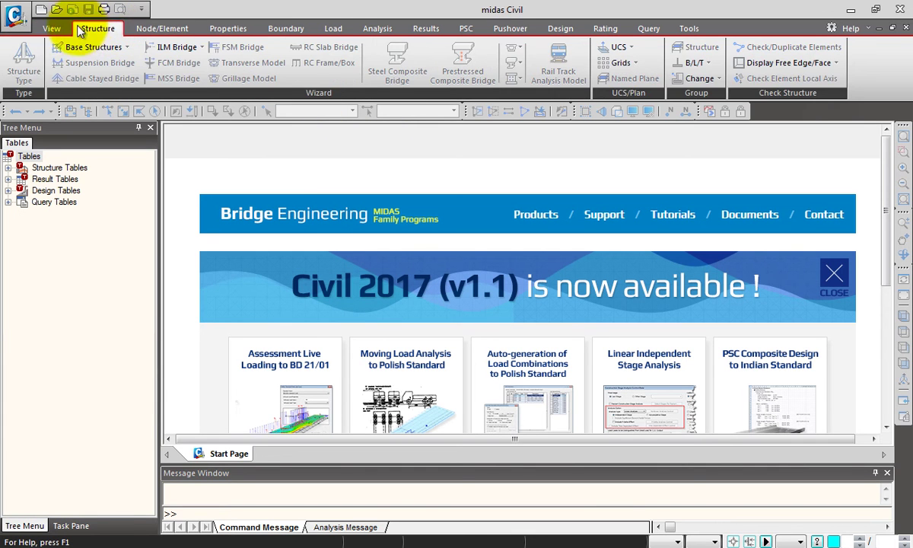
left_click(52, 28)
left_click(97, 28)
left_click(159, 28)
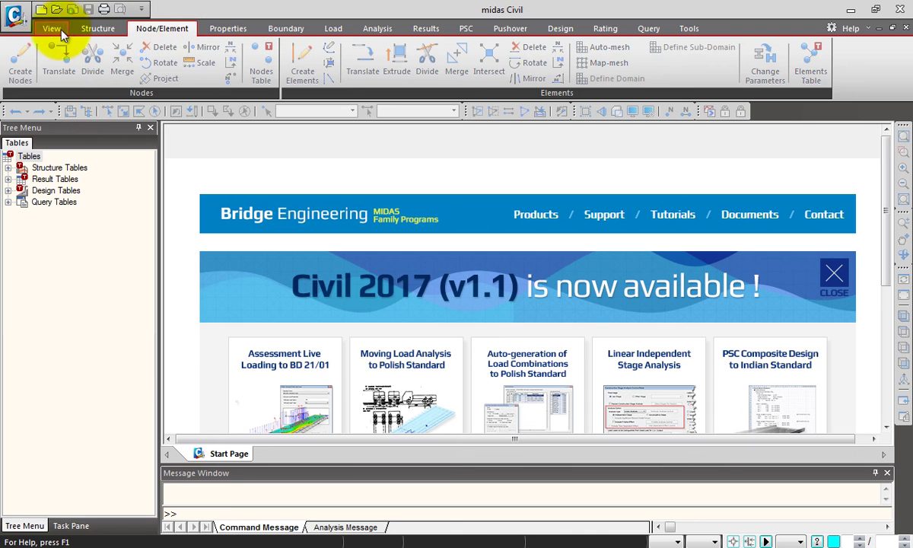
left_click(677, 29)
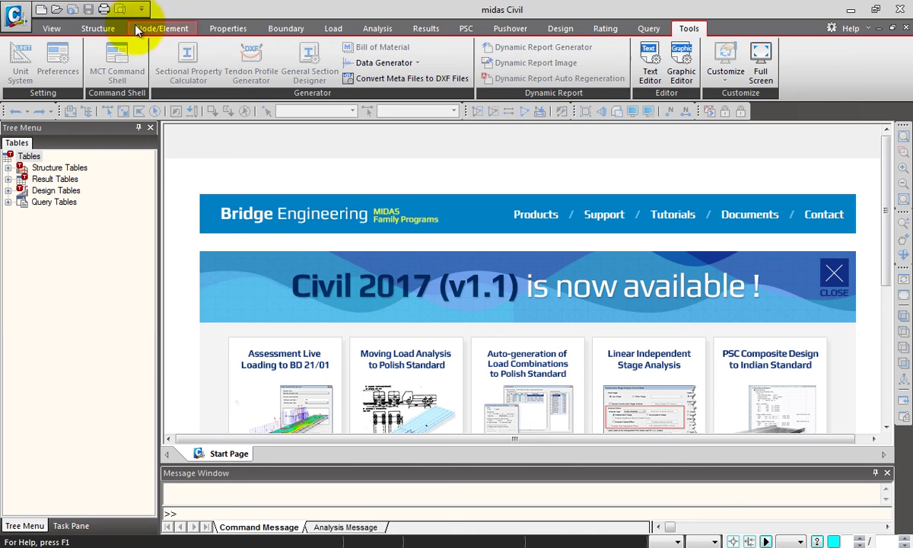
left_click(51, 25)
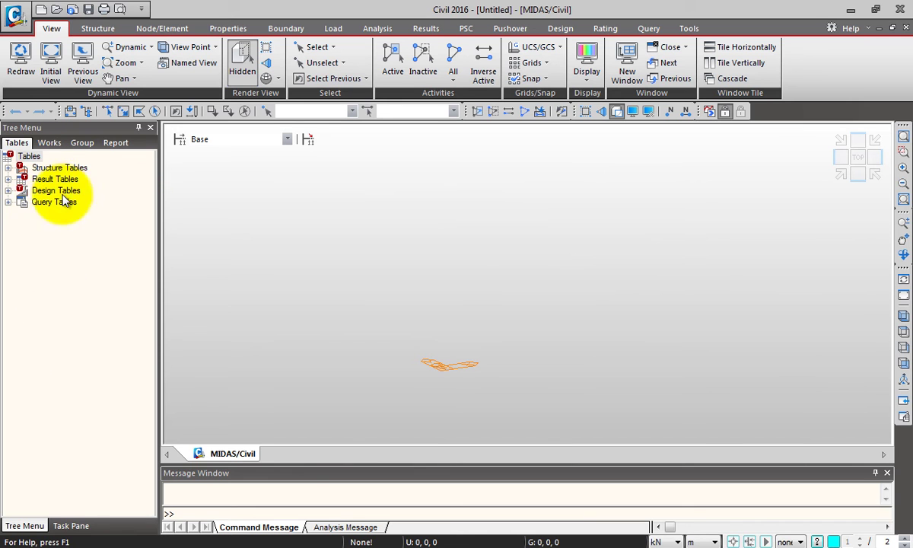
- Cycle the Tree Menu through Works, Group and Dynamic Report, ending on Works
left_click(50, 143)
left_click(81, 143)
left_click(114, 143)
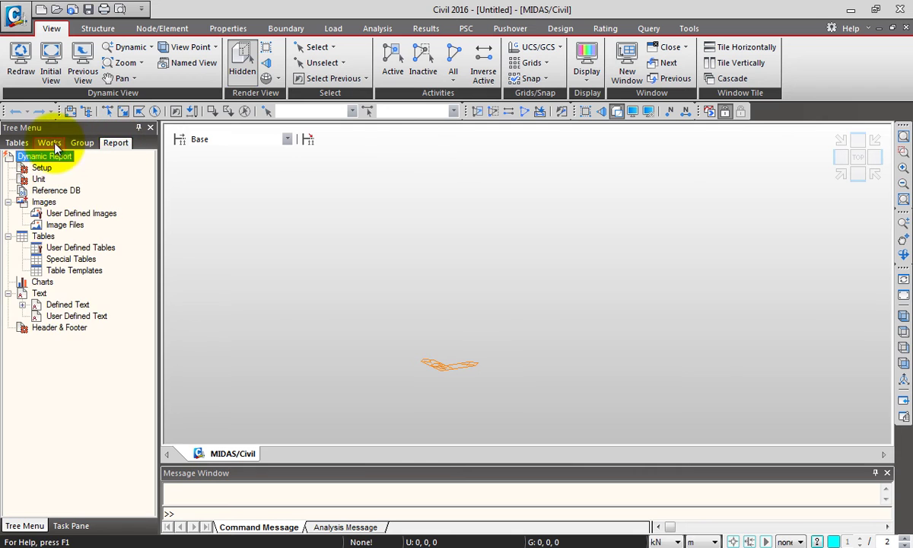
left_click(50, 143)
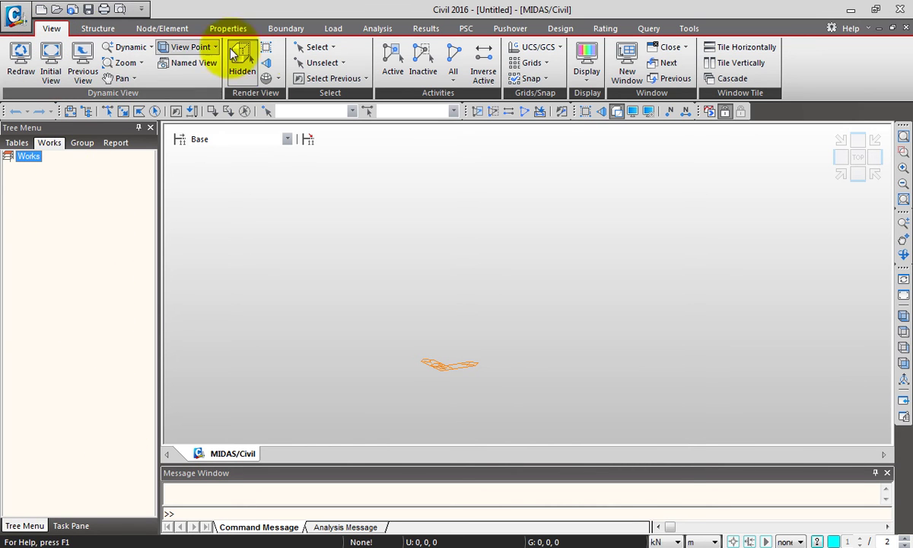
- Review the Structure, Node/Element, Properties and Boundary ribbon tool sets
left_click(98, 28)
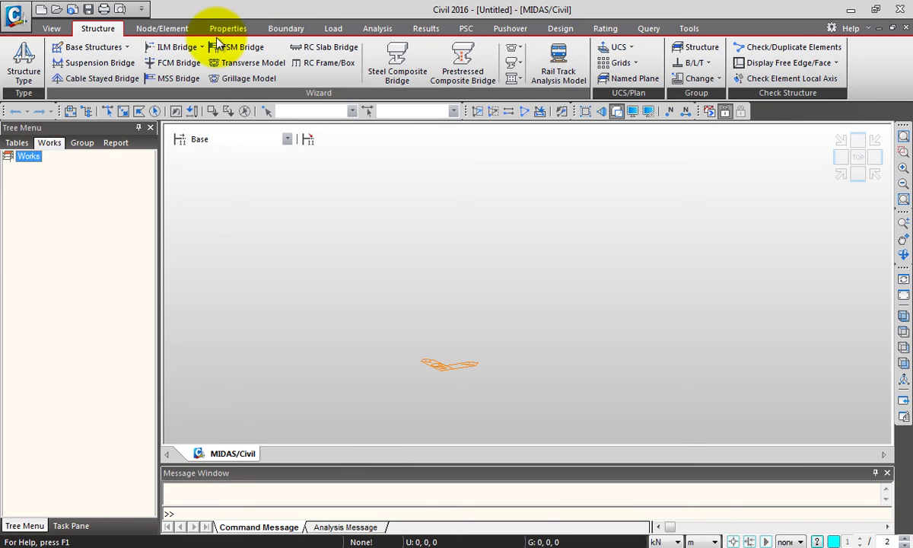
left_click(163, 29)
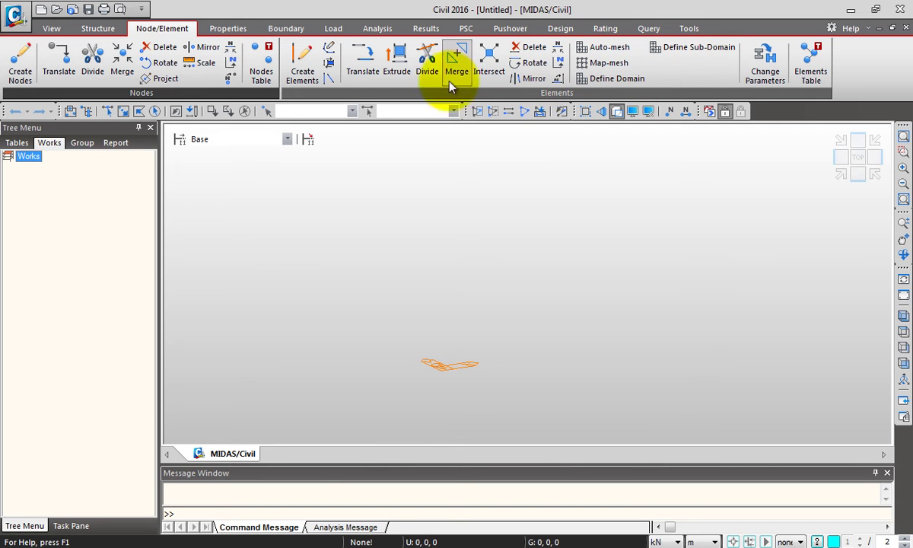
left_click(231, 30)
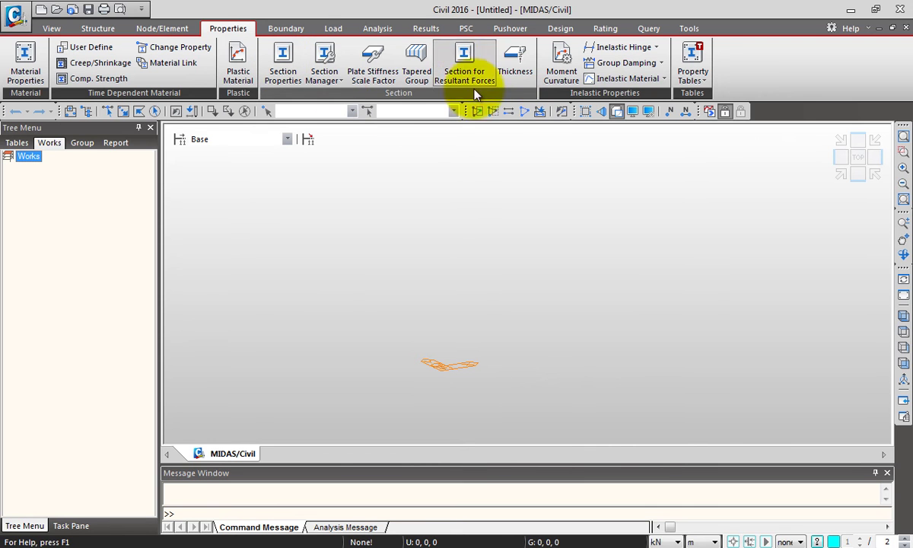
left_click(297, 30)
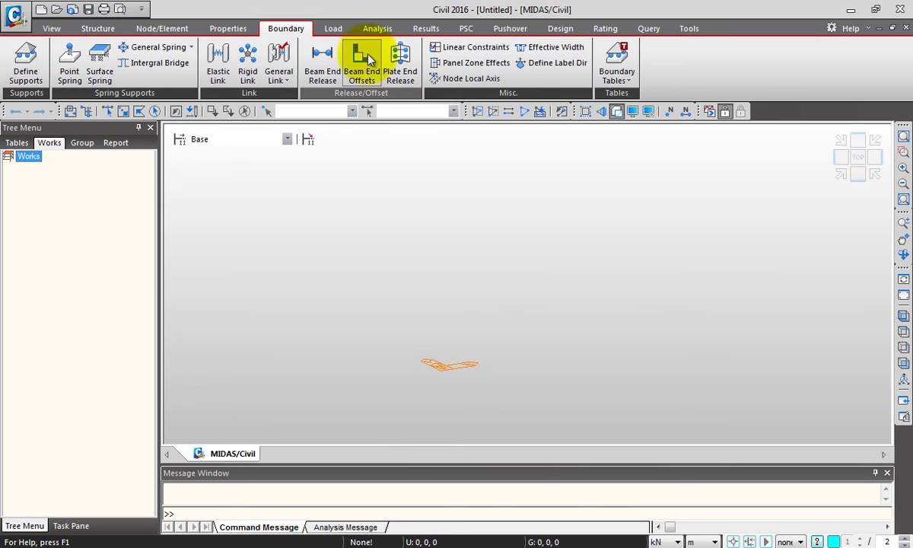
- On the Load tab, review the static, dynamic, settlement, temperature/prestress and construction stage load tools
left_click(338, 30)
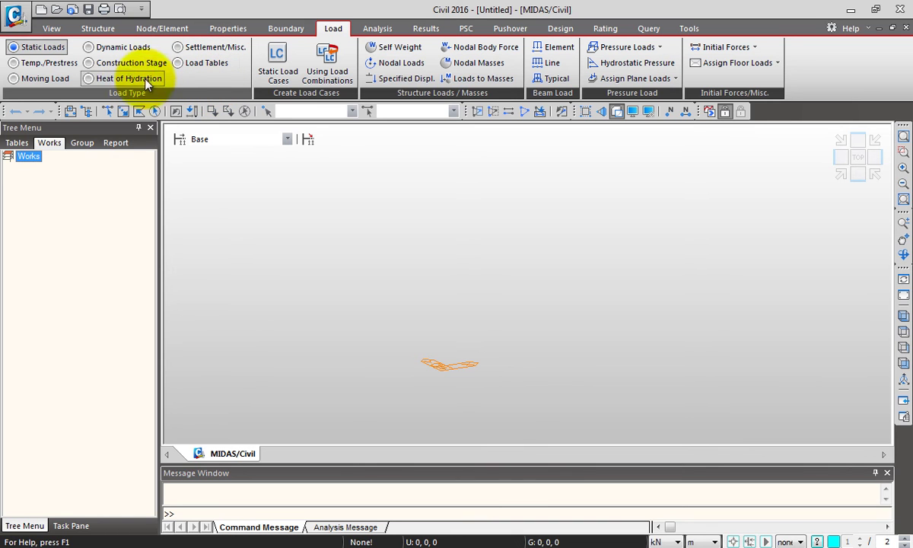
left_click(118, 46)
left_click(40, 47)
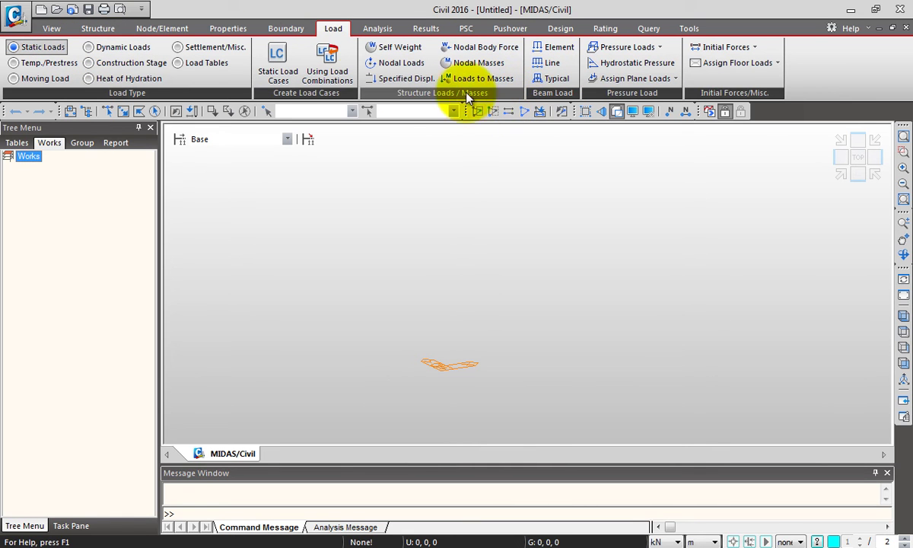
left_click(136, 47)
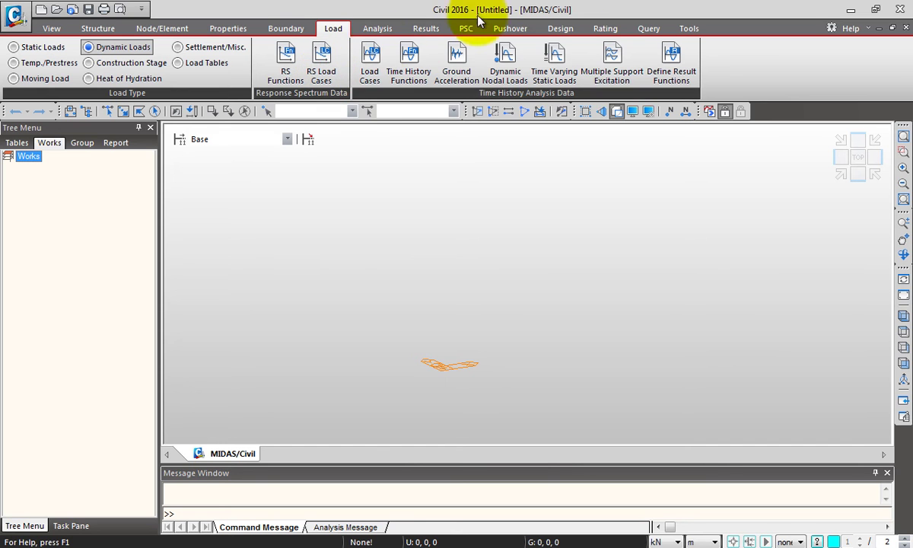
left_click(225, 54)
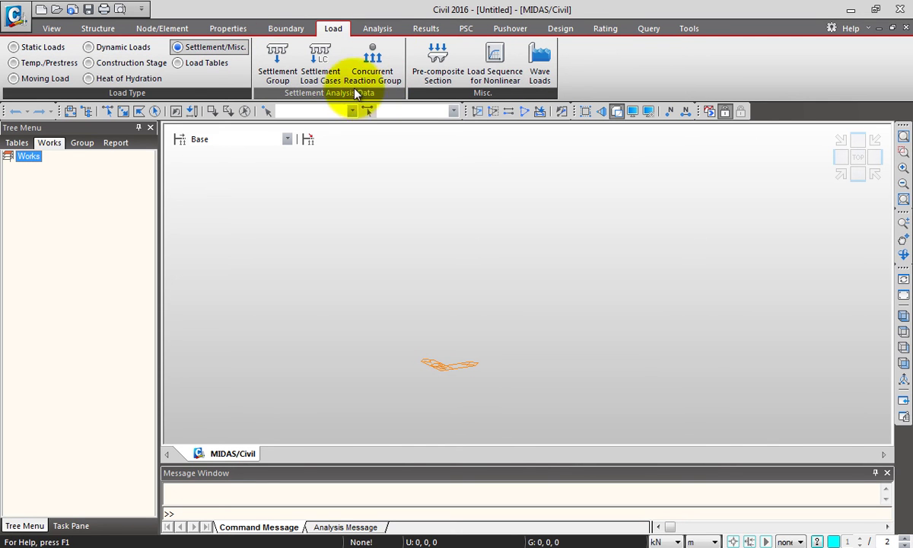
left_click(49, 64)
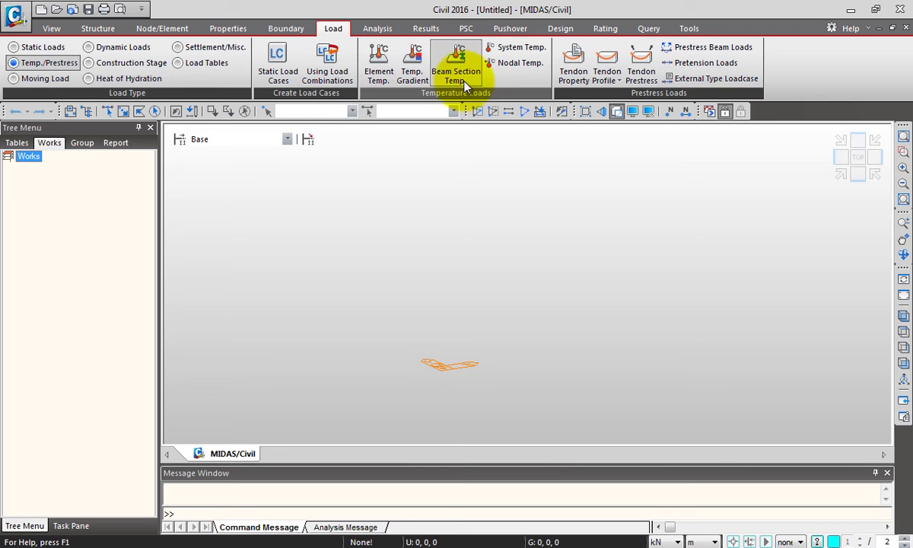
left_click(134, 63)
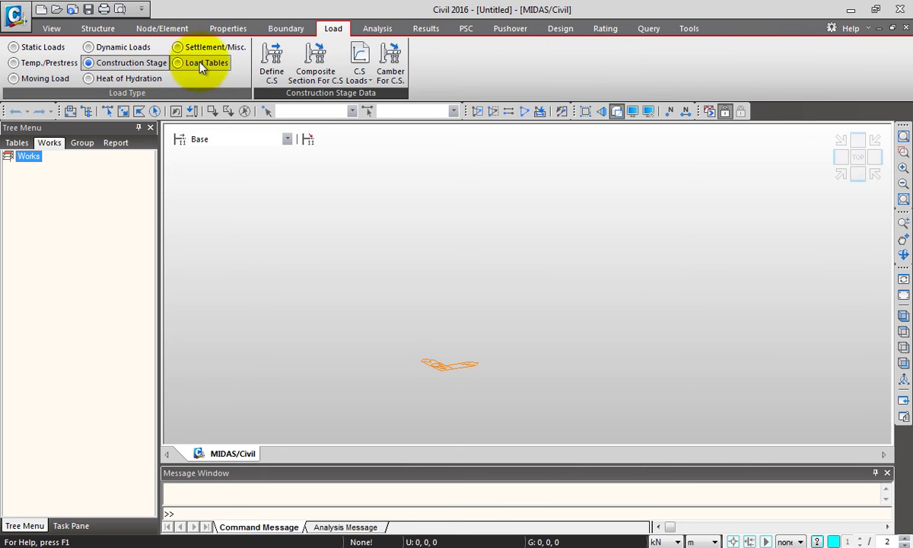
- Inspect the Moving Load Code list leaving it at None, then show the Analysis tools
left_click(52, 77)
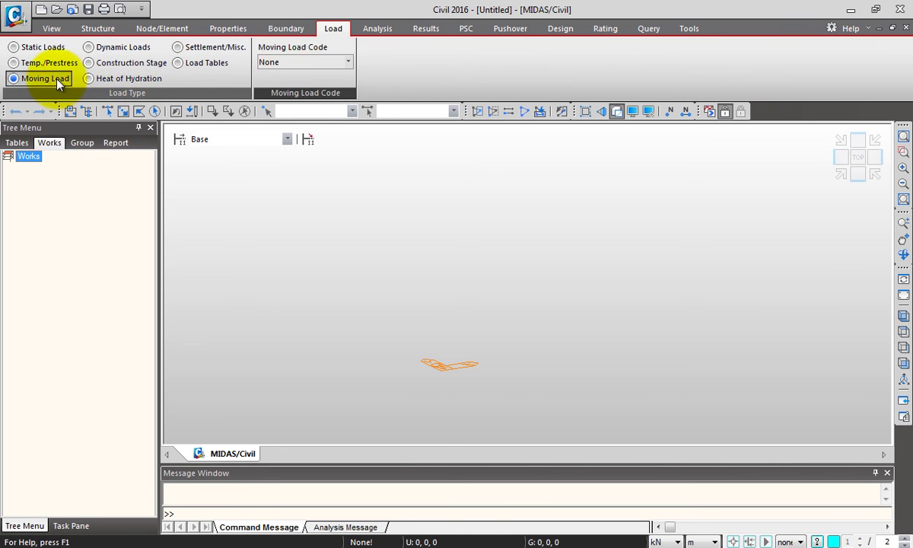
left_click(348, 62)
left_click_drag(332, 247, 336, 326)
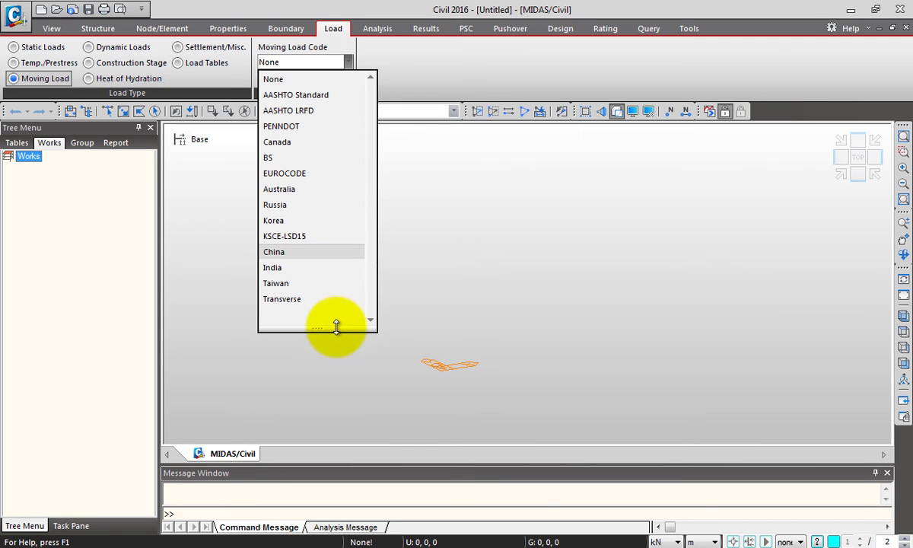
left_click(289, 110)
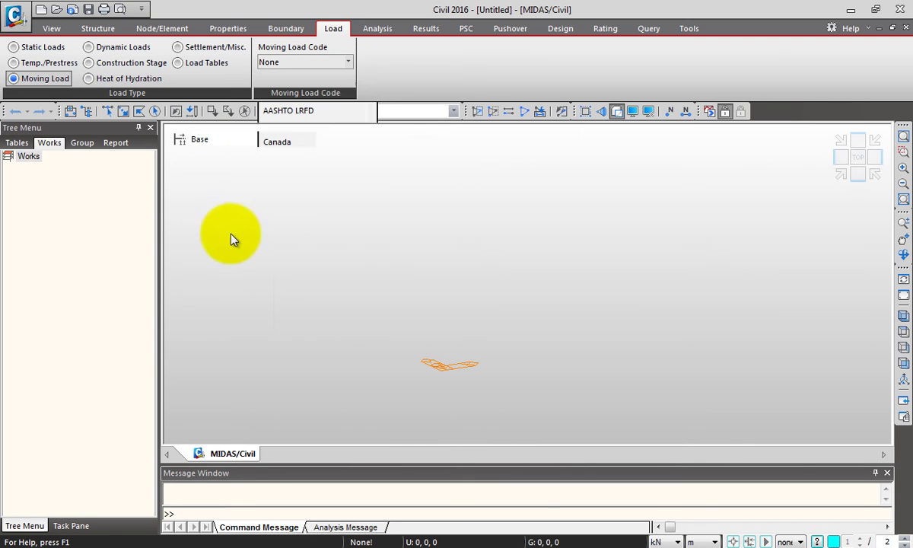
left_click(114, 79)
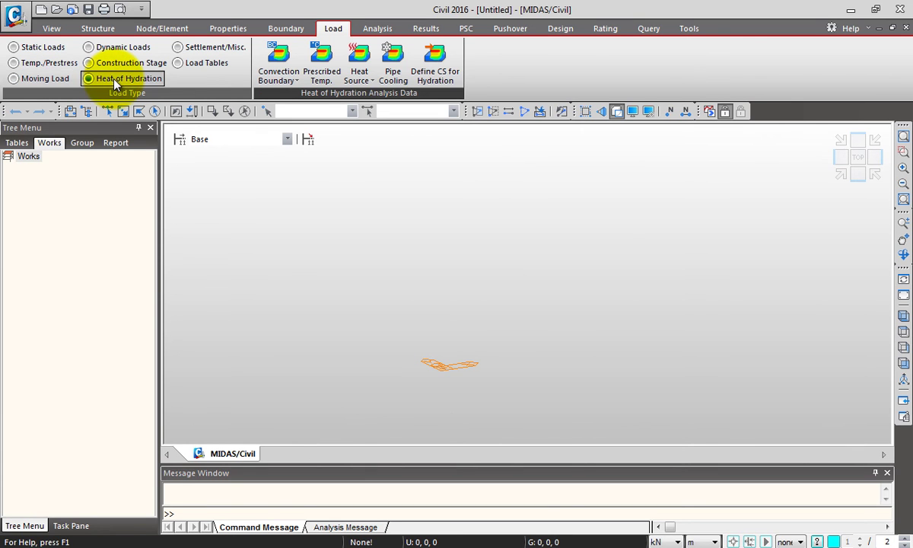
left_click(46, 47)
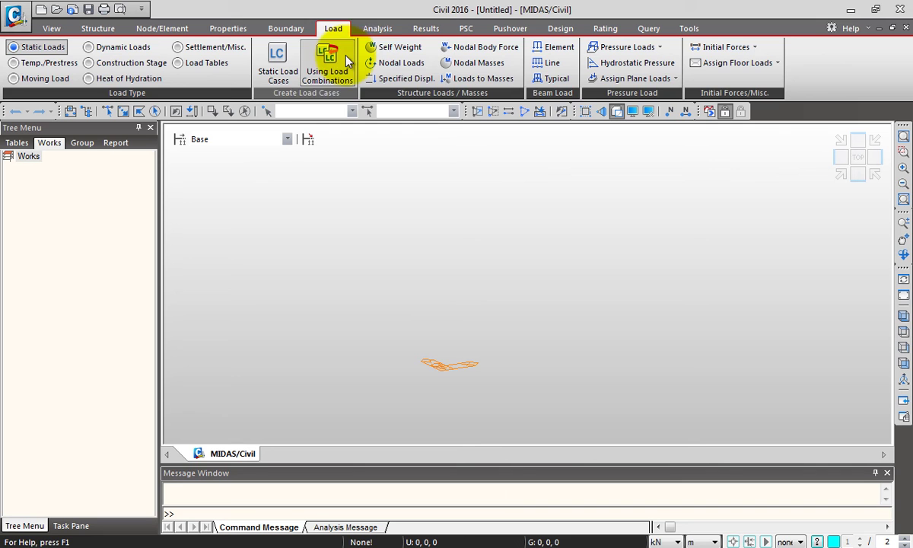
left_click(378, 29)
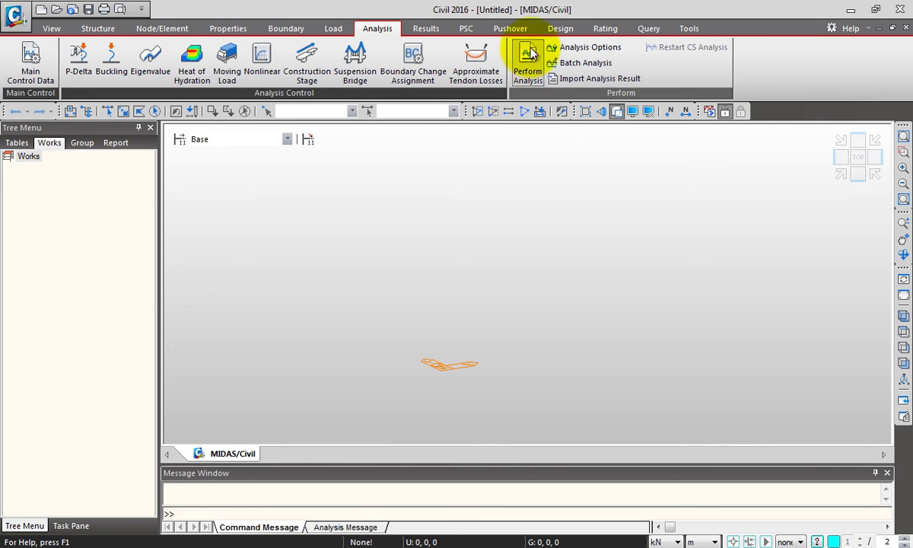
- Survey the Results, PSC, Pushover, Design, Tools, Query and View ribbon tabs
left_click(426, 29)
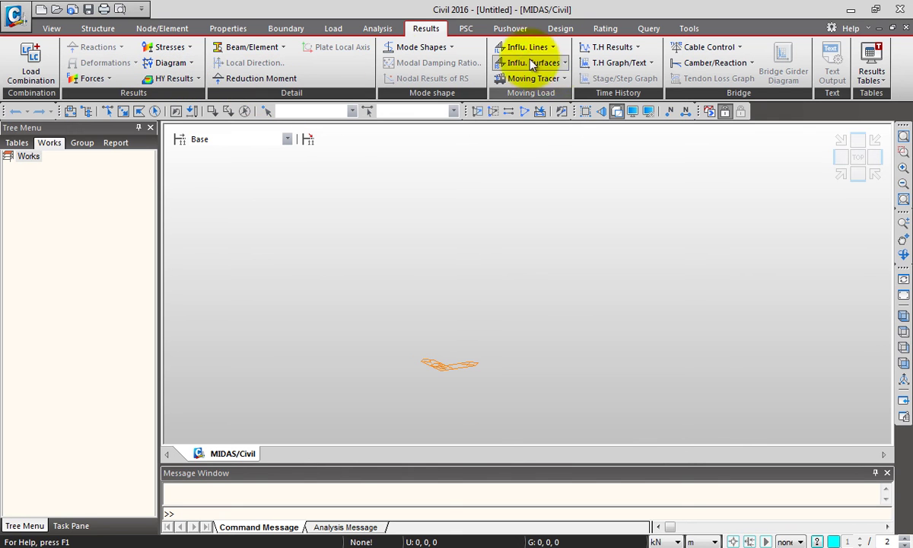
left_click(465, 29)
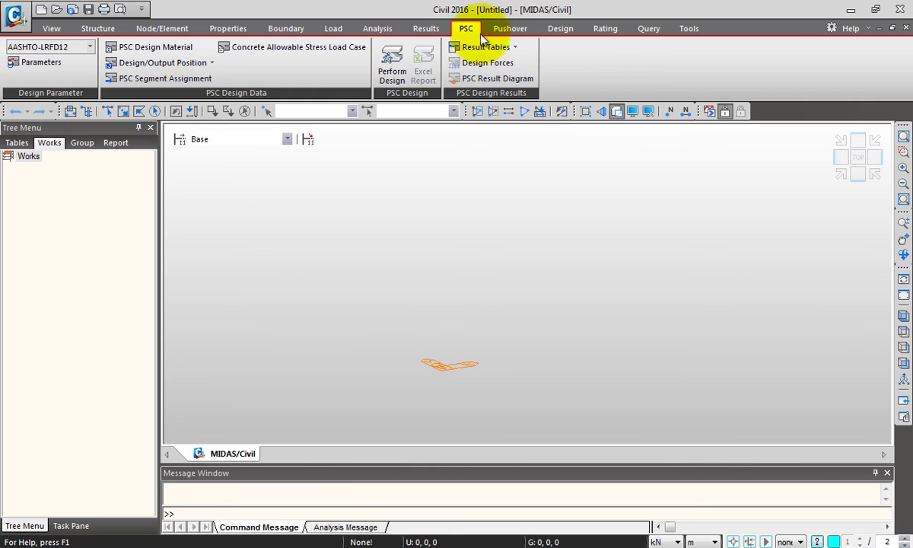
left_click(510, 29)
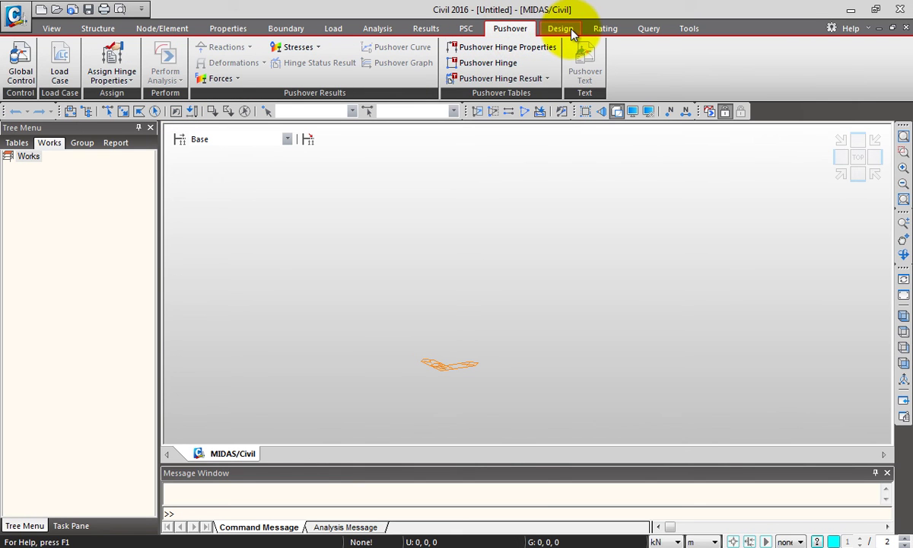
left_click(563, 28)
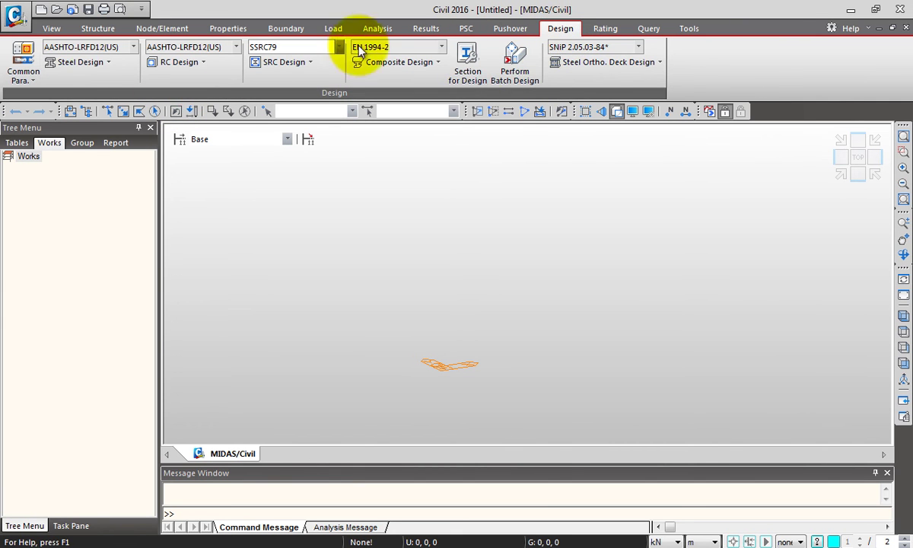
left_click(690, 29)
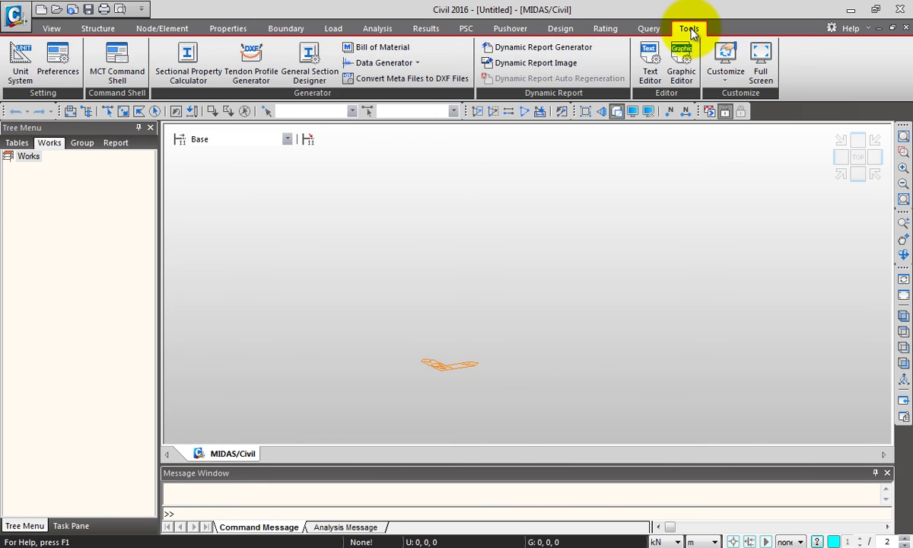
left_click(649, 31)
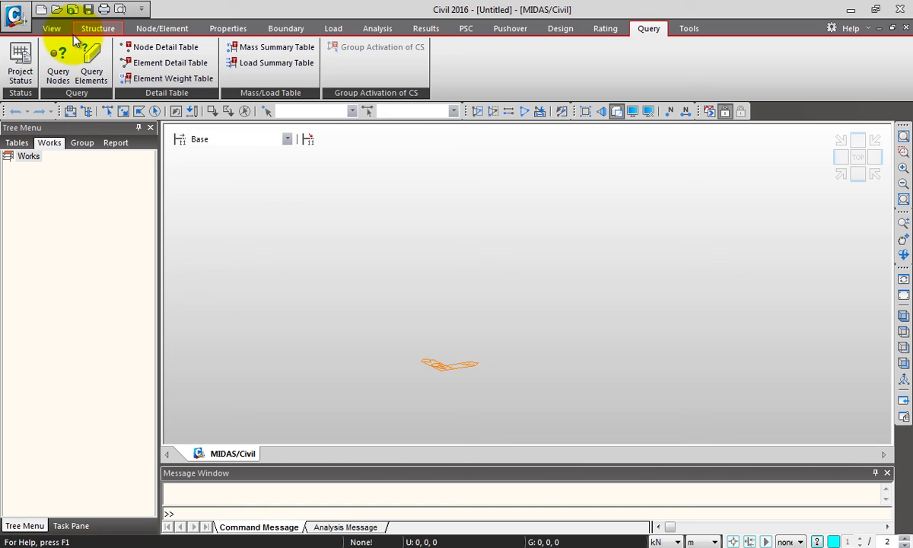
left_click(50, 27)
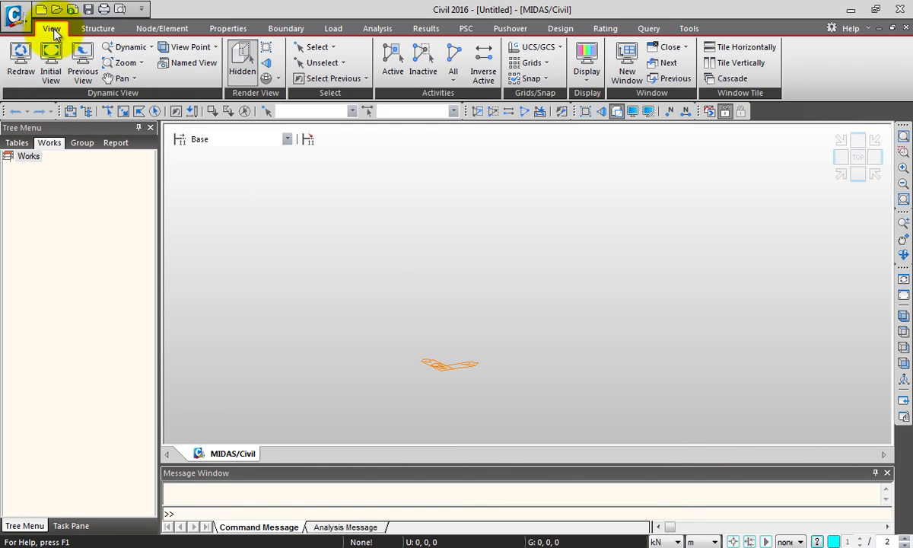
- Flip between the Structure and Node/Element tabs to revisit the modelling wizards
left_click(95, 29)
left_click(161, 28)
left_click(97, 28)
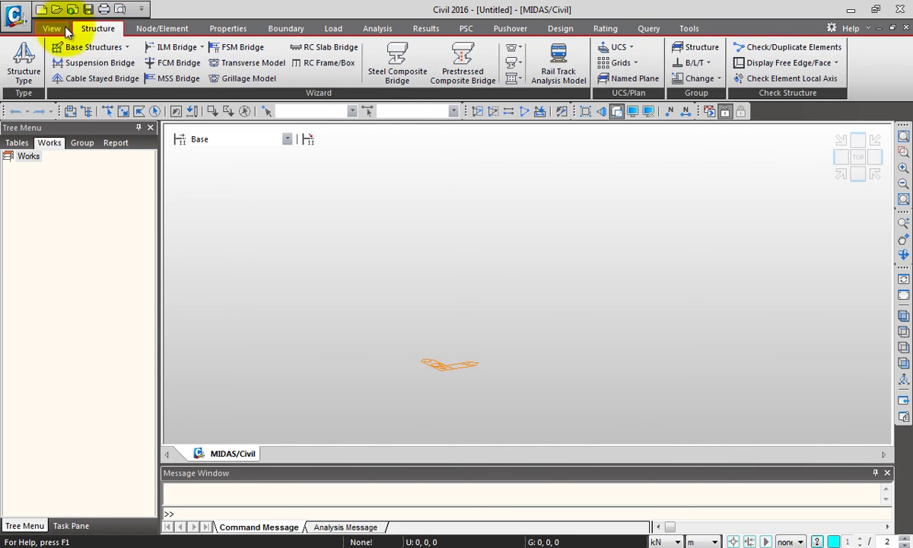
left_click(65, 29)
- Switch the message window to Analysis and back, then open the Tools Unit System dialog
left_click(97, 29)
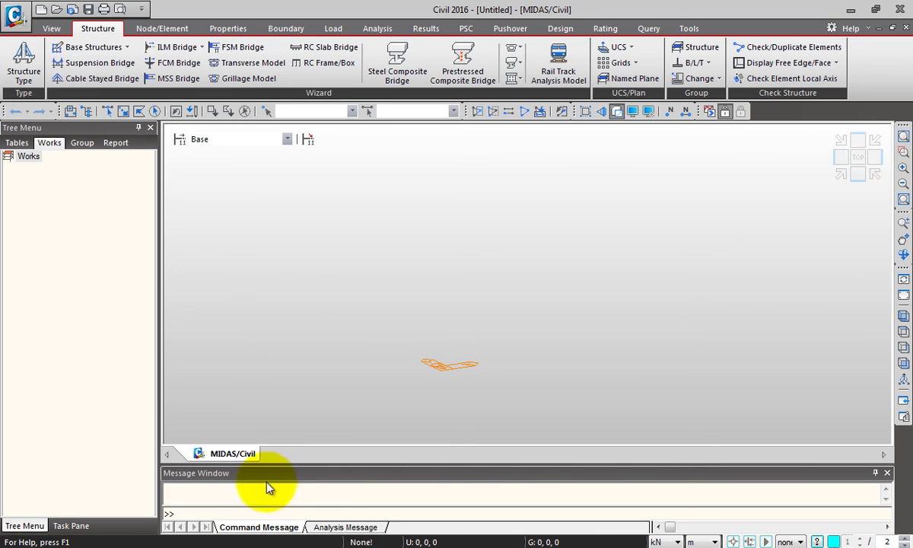
left_click(340, 529)
left_click(284, 527)
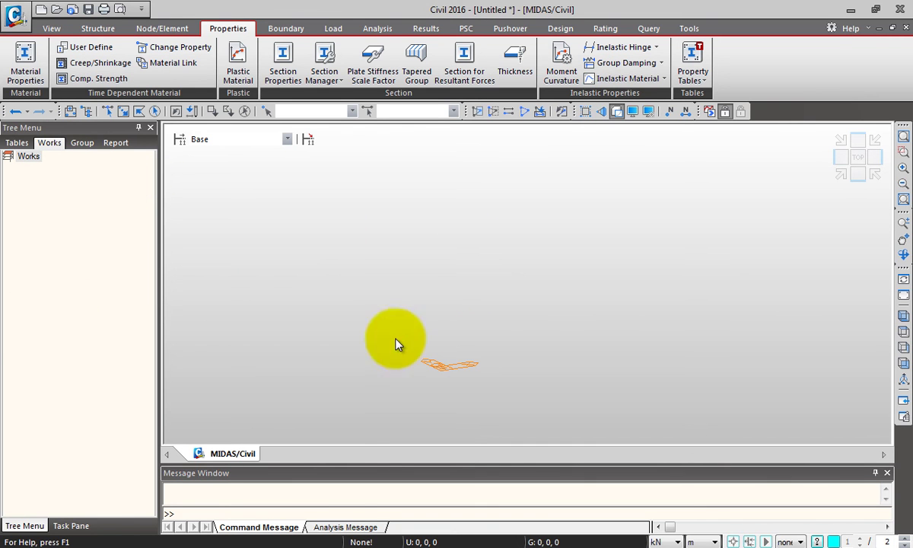
left_click(689, 28)
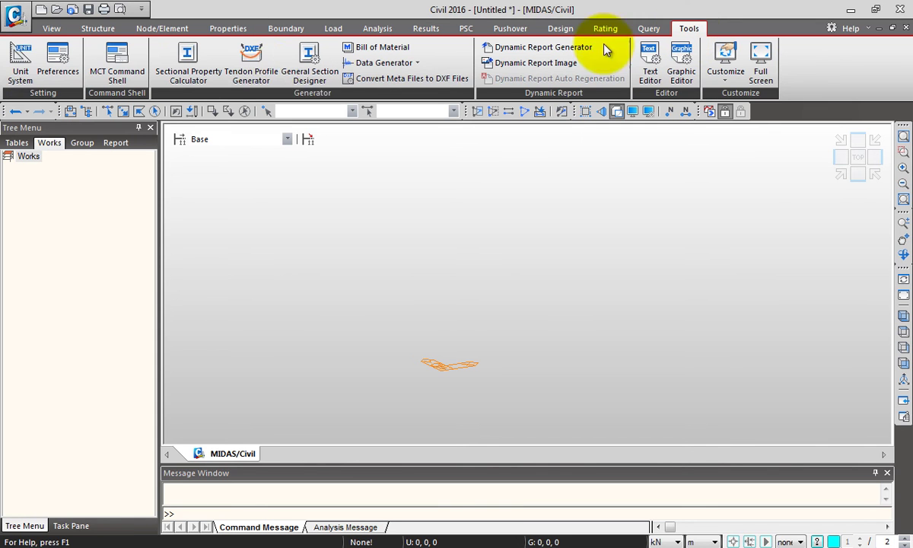
left_click(20, 73)
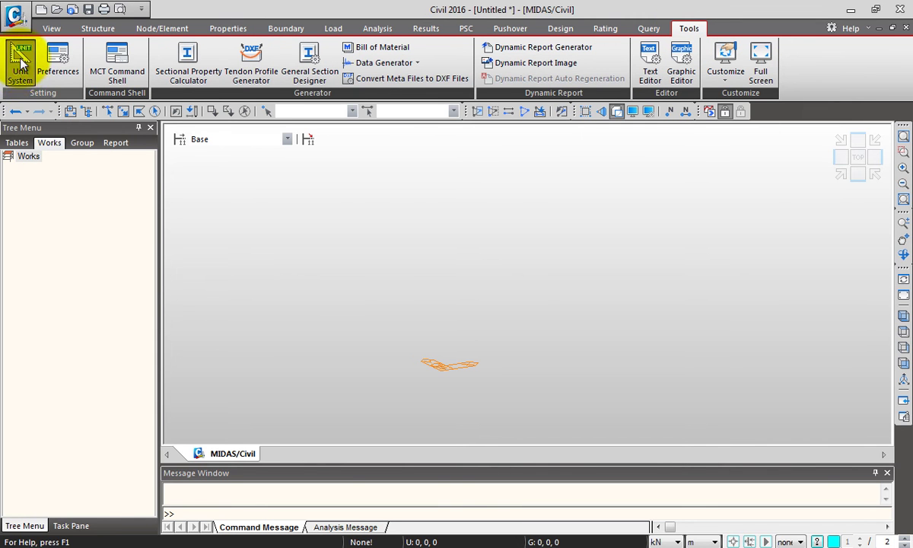
- Confirm the unit system as metres and kN, then show the Properties tools
left_click_drag(415, 155, 416, 127)
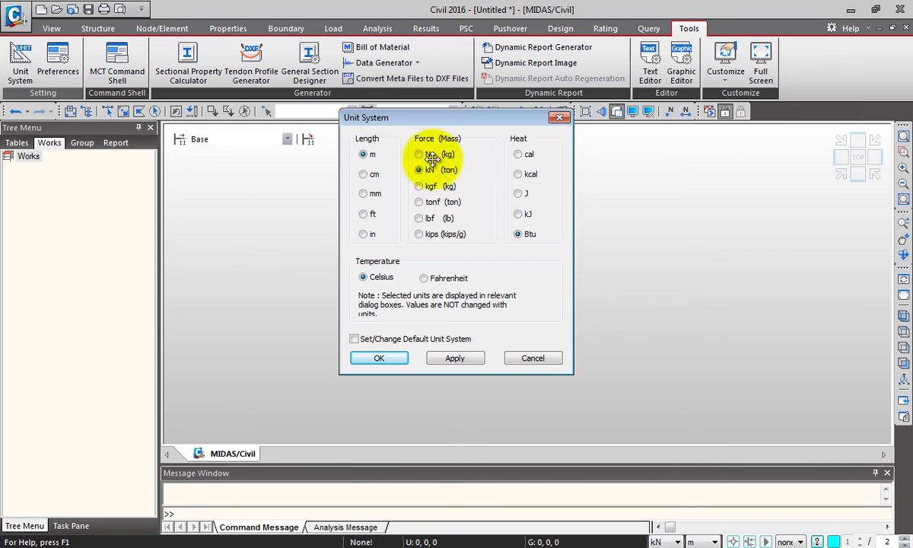
left_click(391, 360)
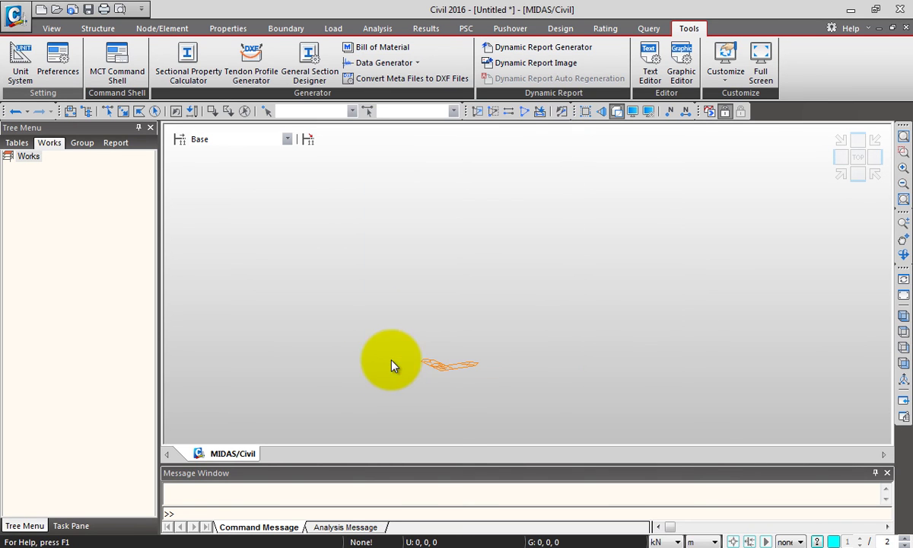
left_click(229, 29)
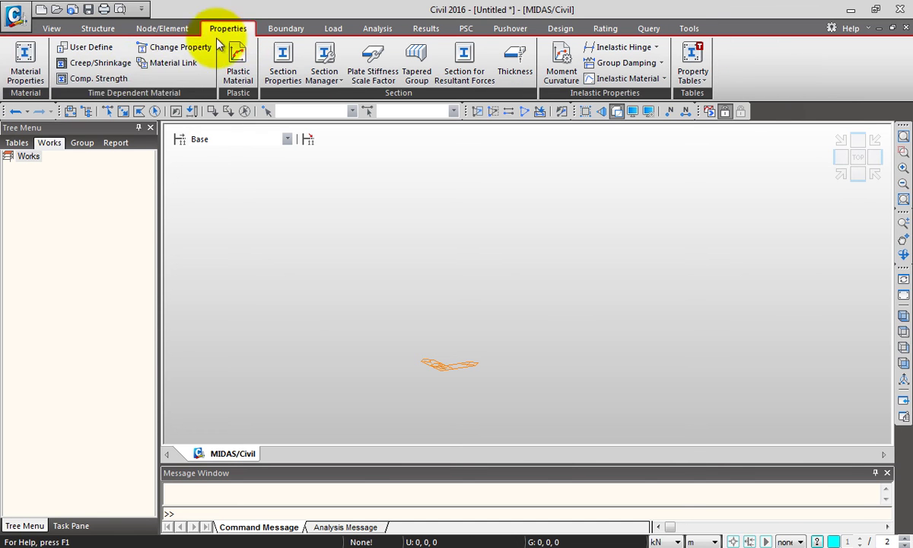
- Add material 1 as BS(RC) concrete grade C40 in Material Properties
left_click(26, 70)
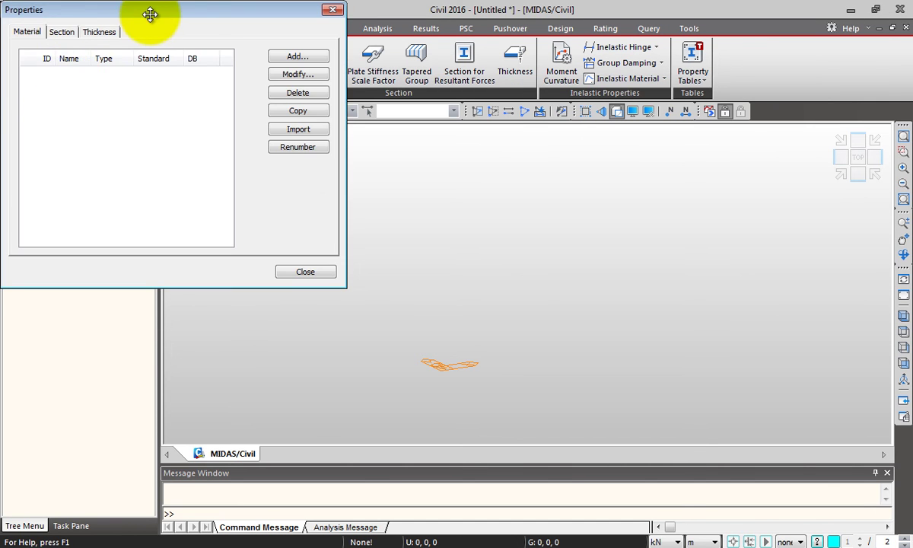
mouse_move(151, 12)
left_mouse_down()
mouse_move(280, 89)
mouse_move(327, 97)
left_mouse_up()
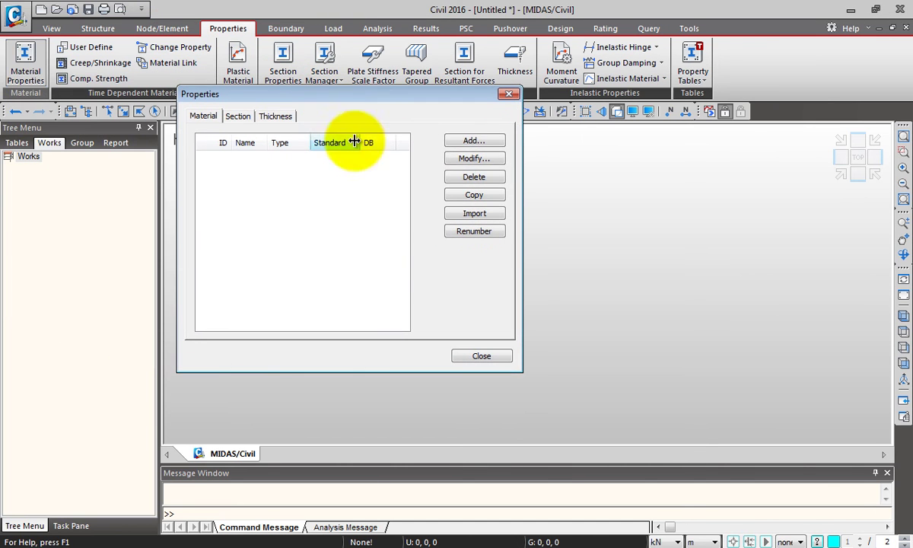
left_click(473, 141)
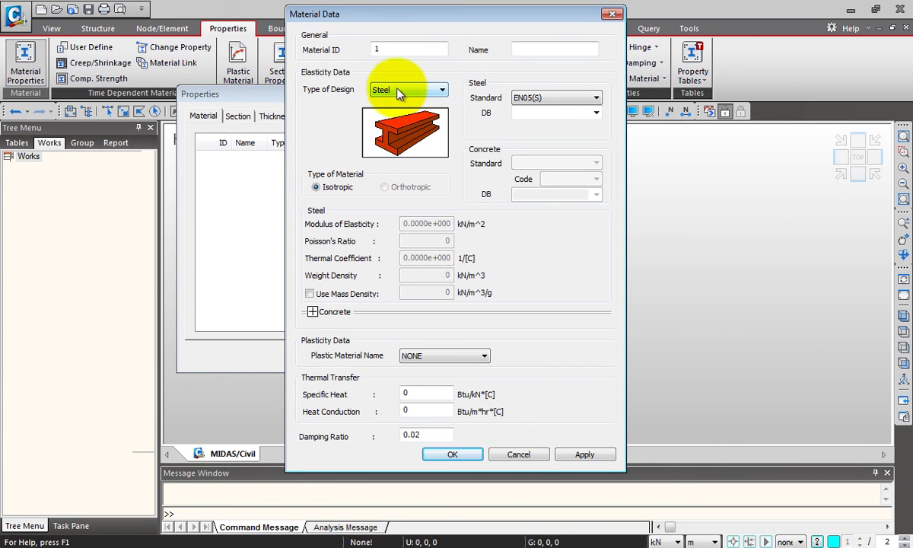
left_click(402, 91)
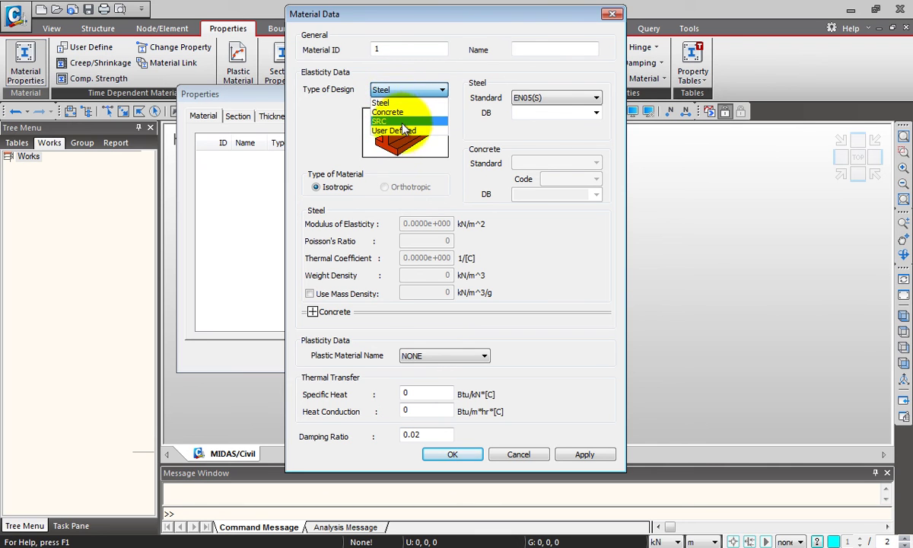
left_click(406, 115)
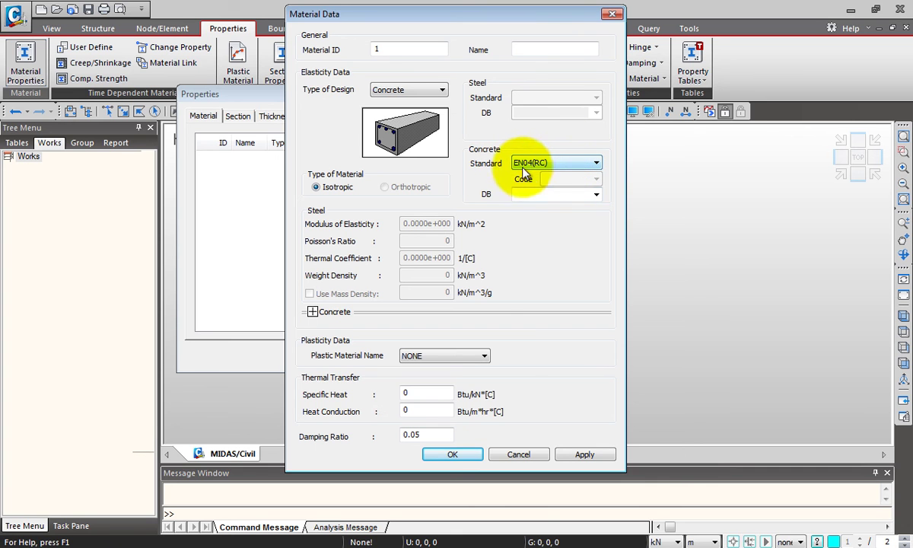
left_click(545, 164)
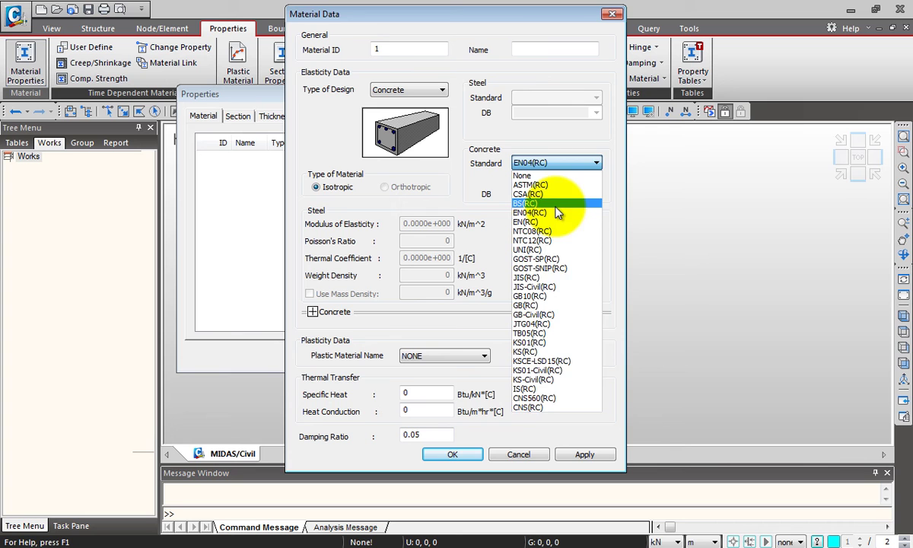
left_click(557, 205)
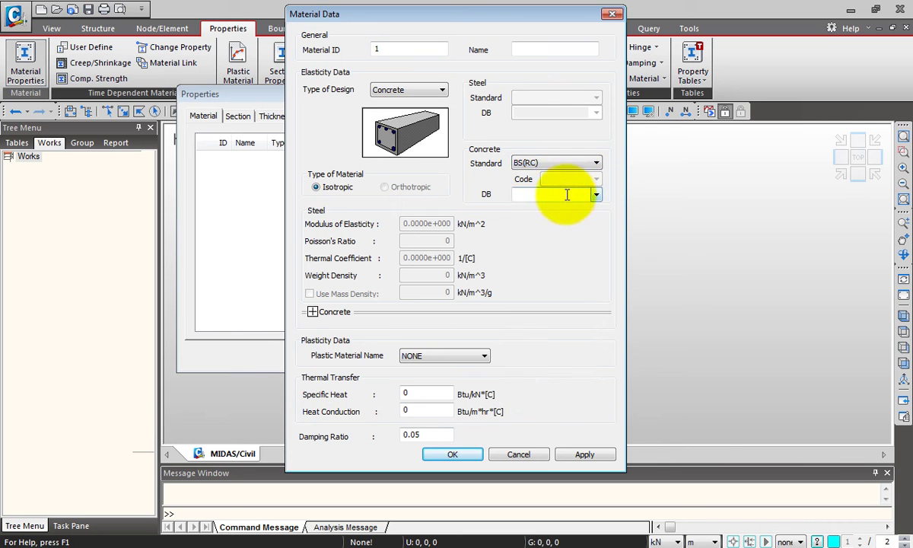
left_click(596, 197)
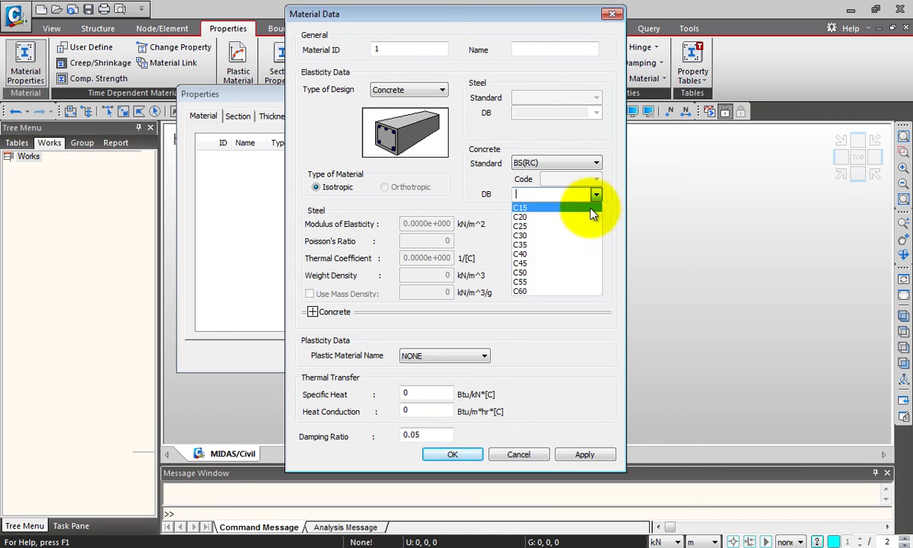
left_click(558, 260)
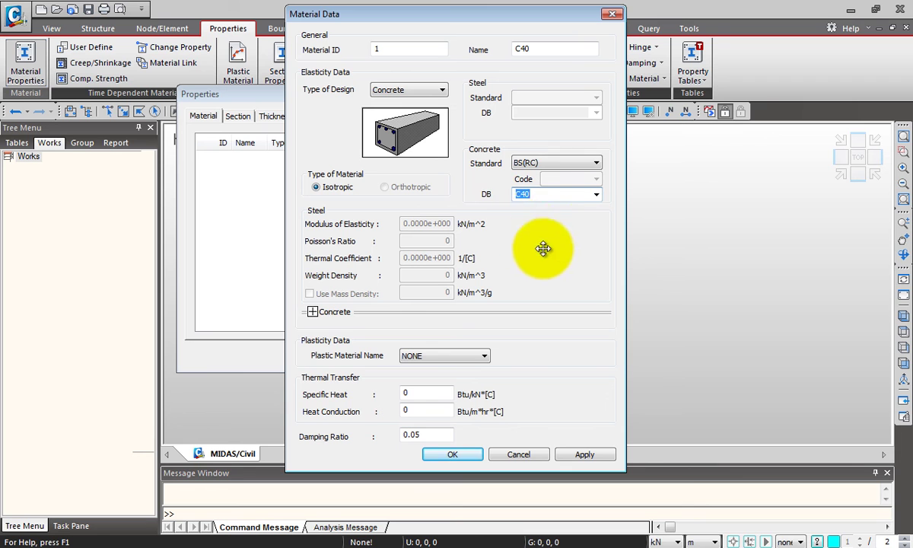
left_click(312, 312)
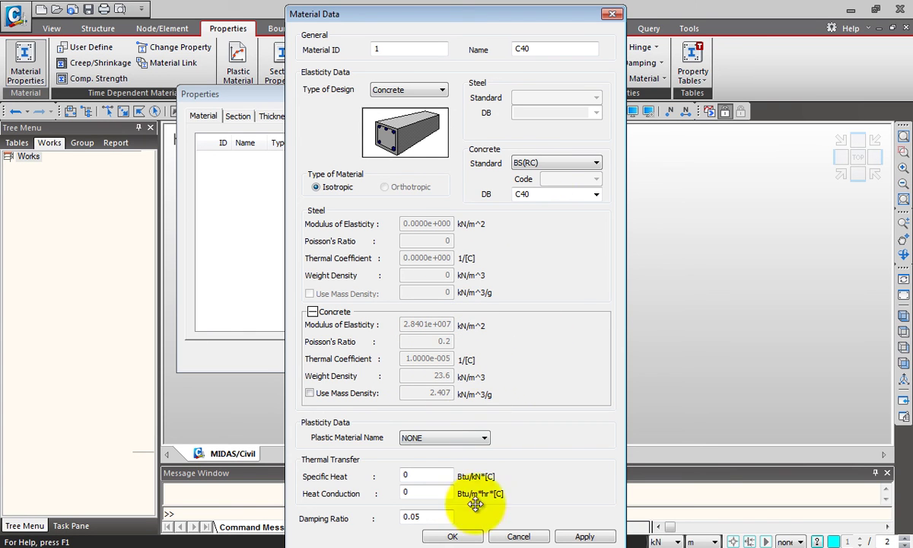
- Apply C40 as material 1, then add BS(RC) concrete grade C30 as material 2
left_click(579, 534)
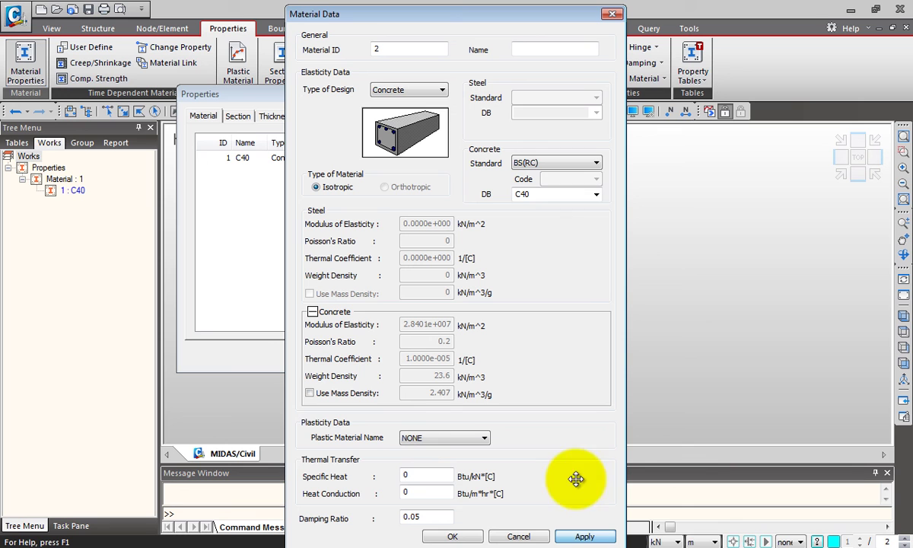
left_click(596, 195)
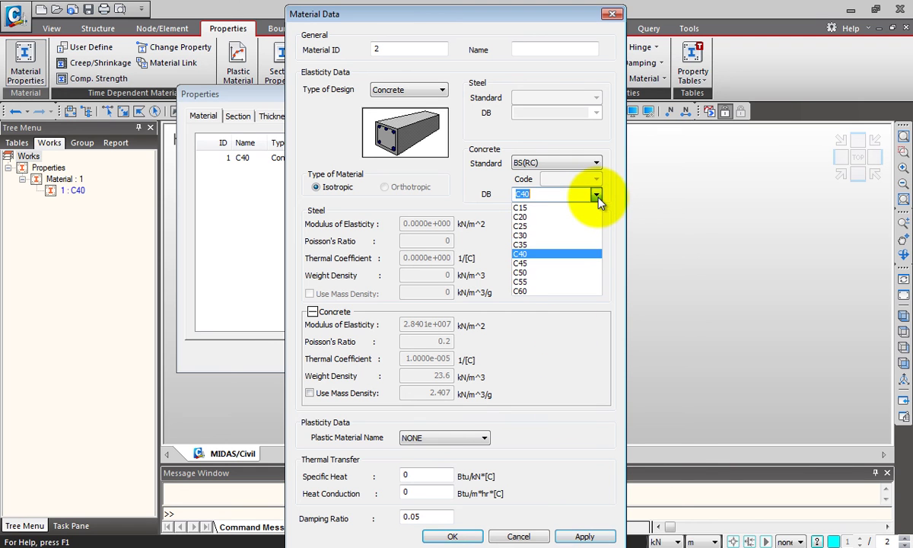
left_click(572, 236)
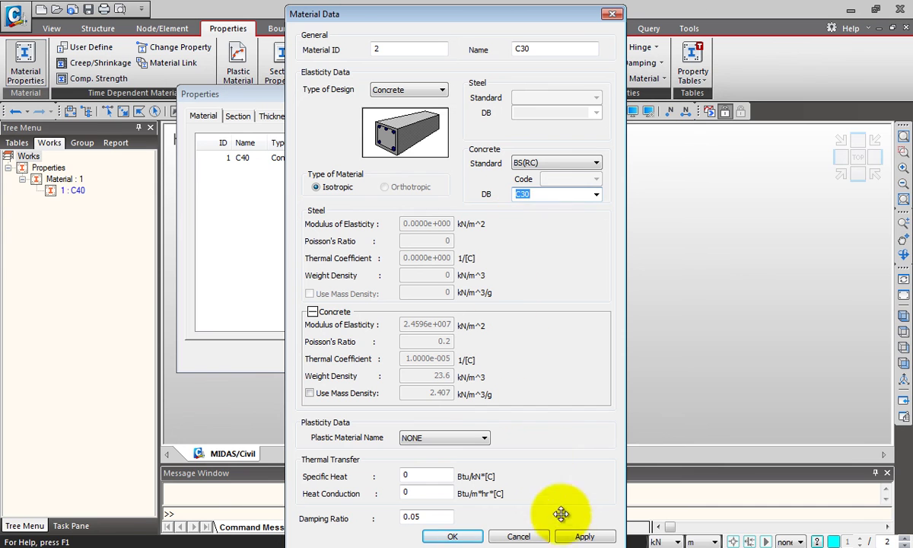
left_click(584, 537)
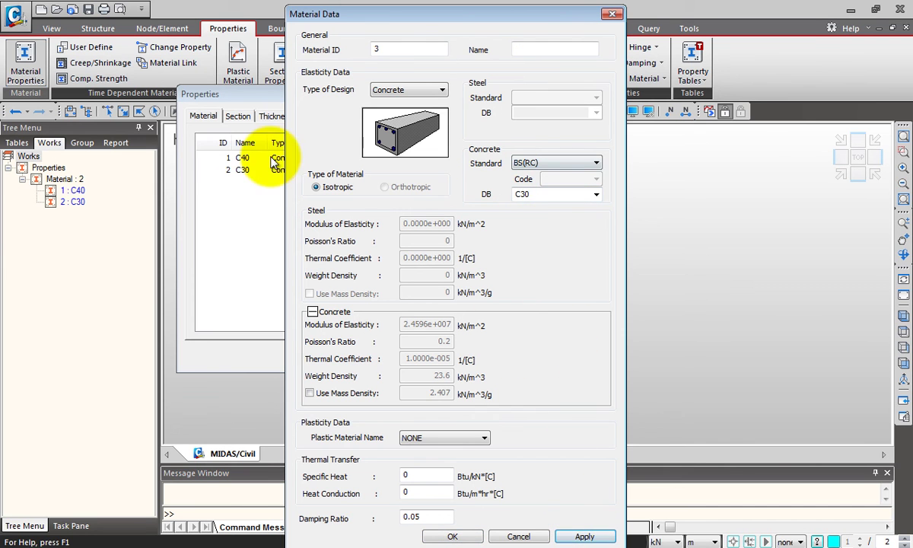
left_click_drag(377, 11, 443, 16)
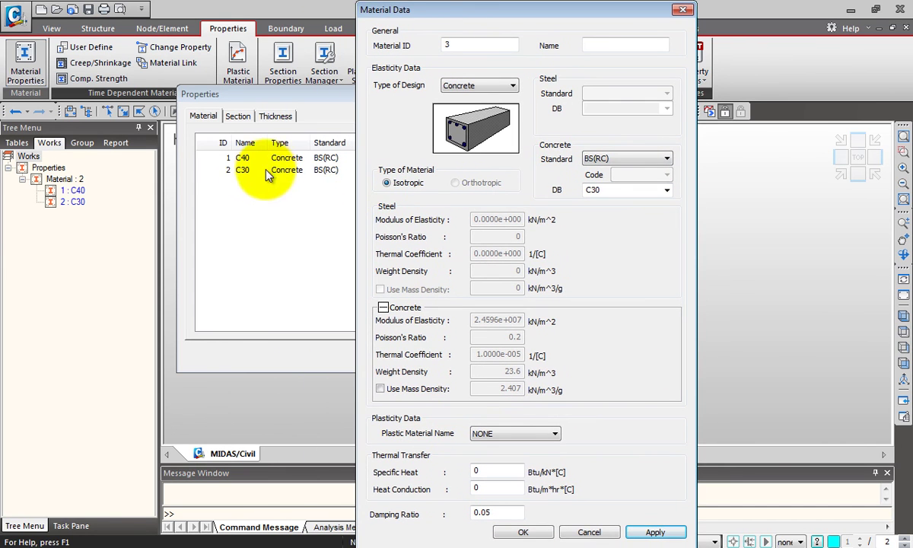
- Set material 3 to steel under the BS04(S) standard and open its grade list
left_click(469, 87)
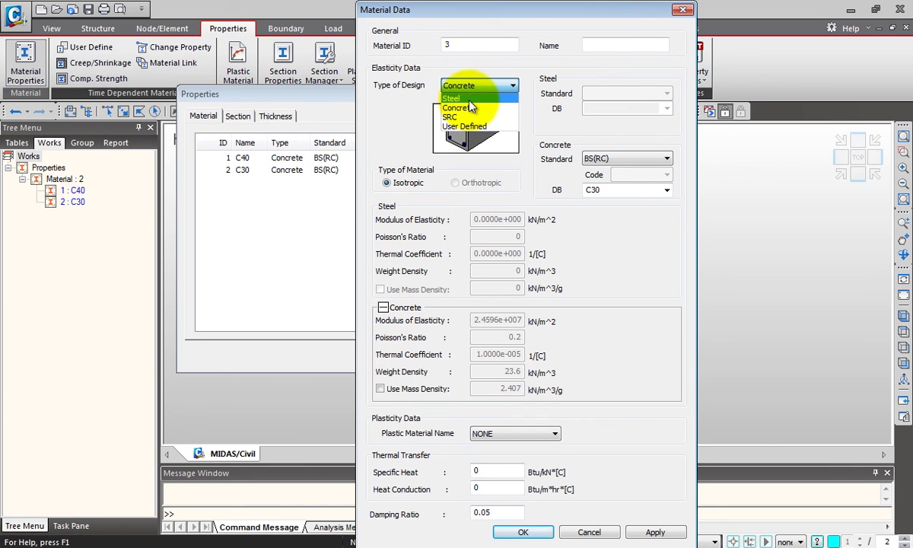
left_click(469, 99)
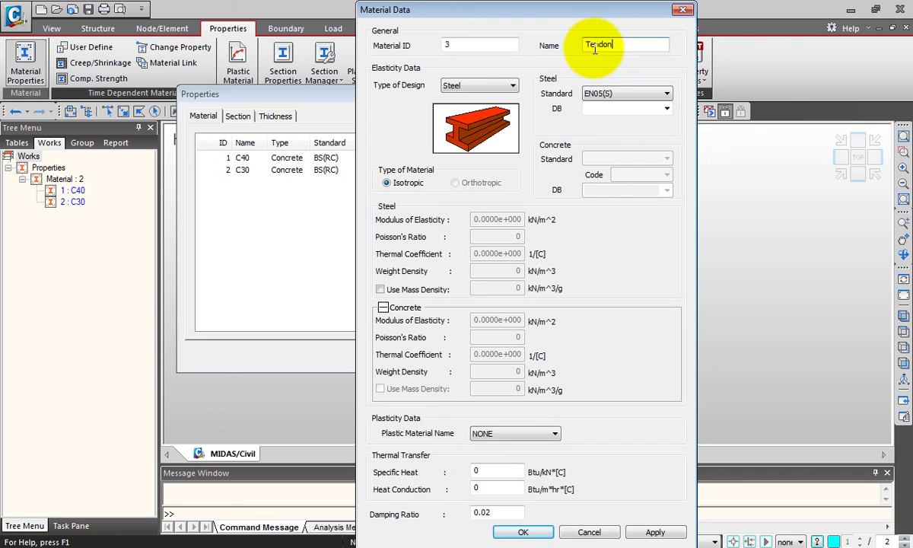
left_click(652, 102)
scroll(648, 114, "up", 2)
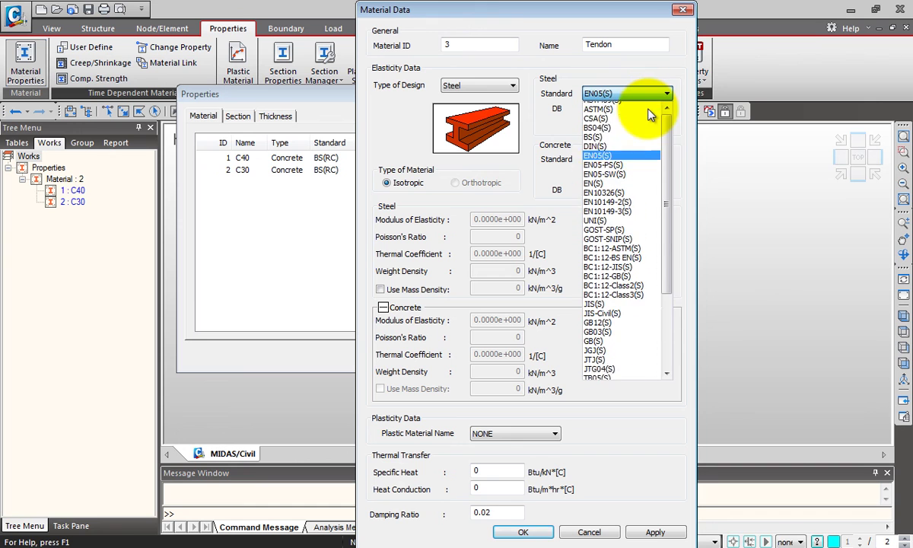
left_click(632, 143)
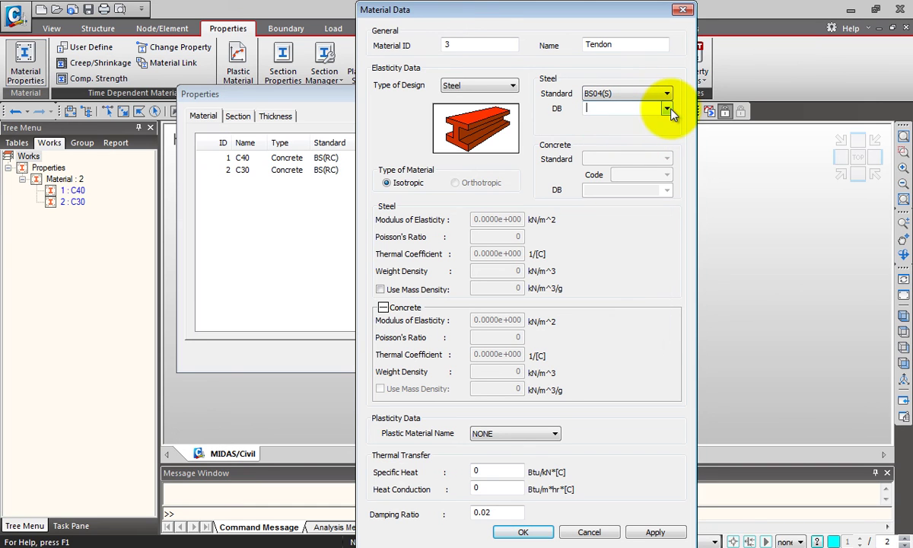
left_click(667, 111)
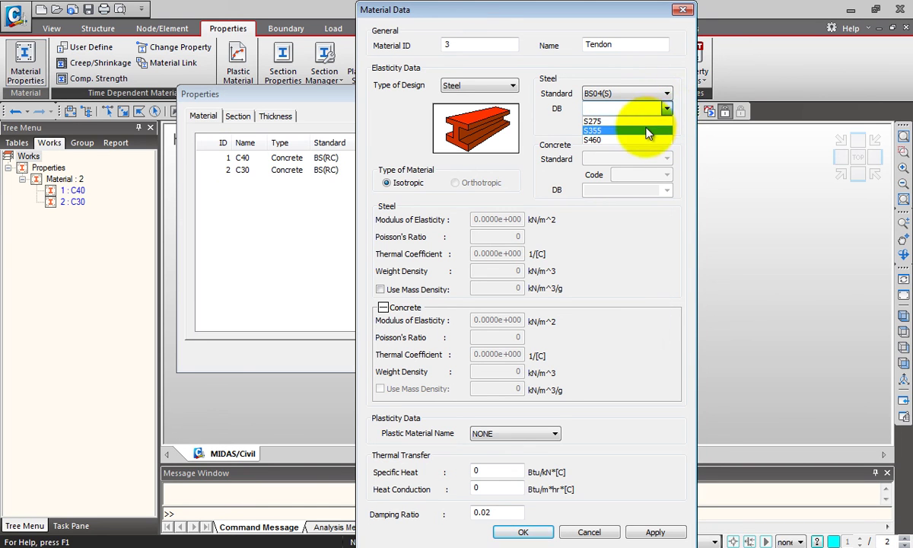
left_click(647, 131)
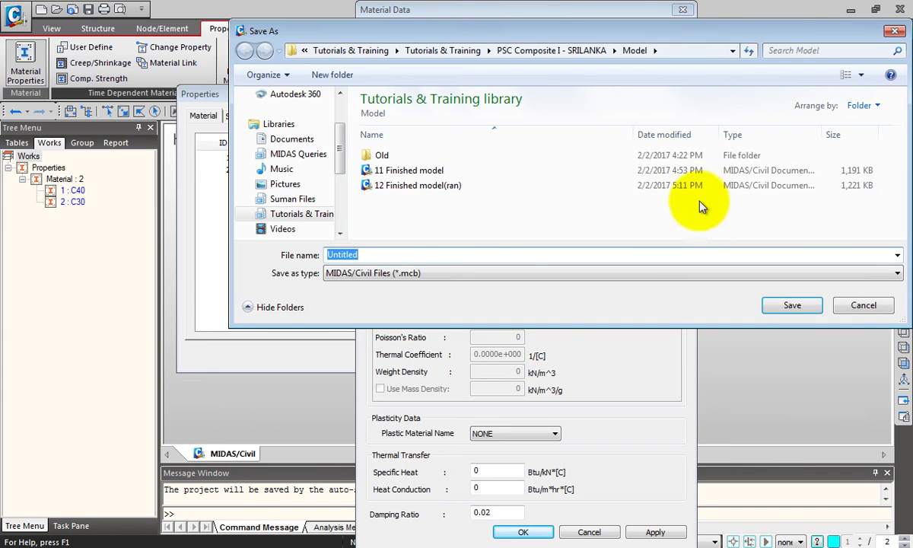
- Create a new folder named Model and save the project there as Model -1
left_click(430, 216)
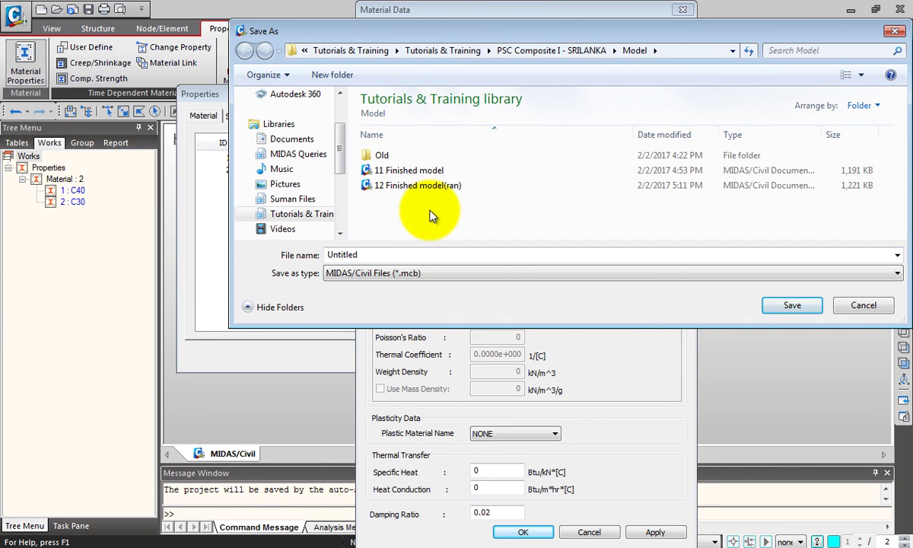
key("ctrl+shift+n")
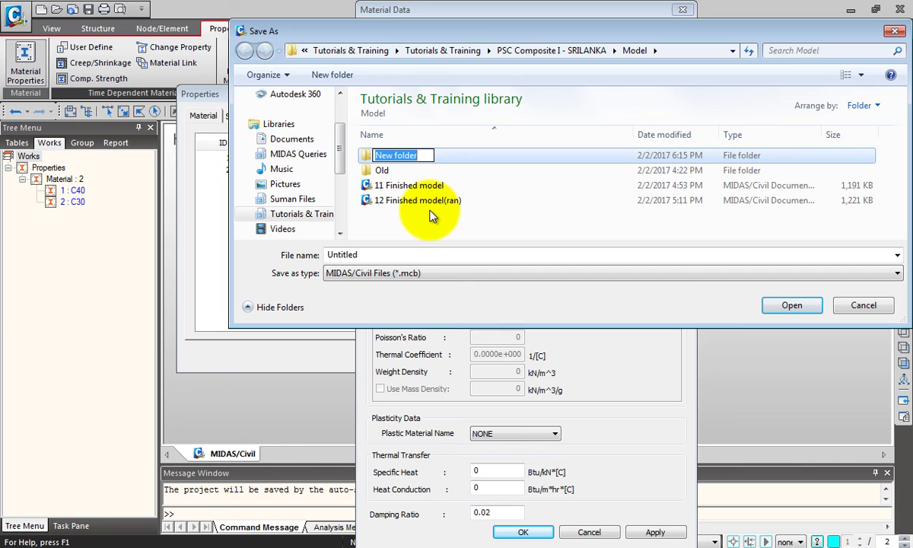
type("Model")
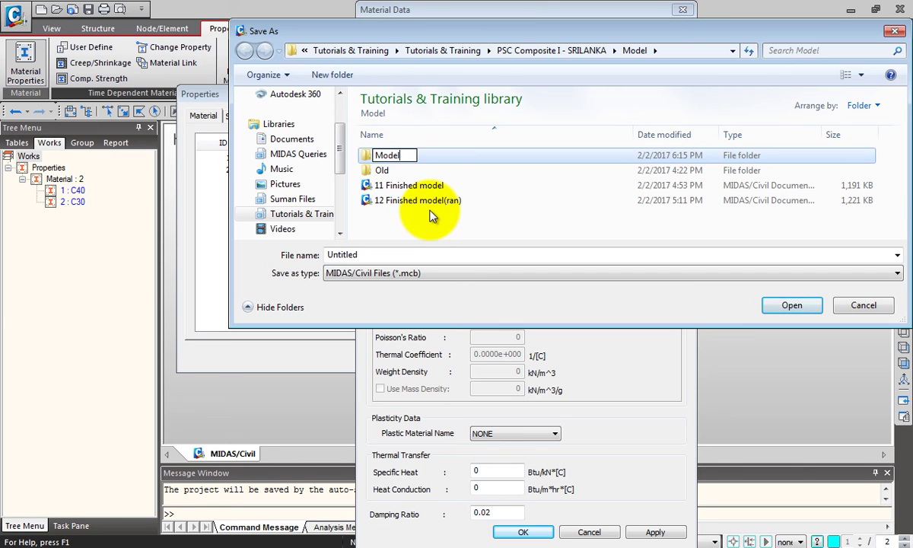
key("Return")
key("Return")
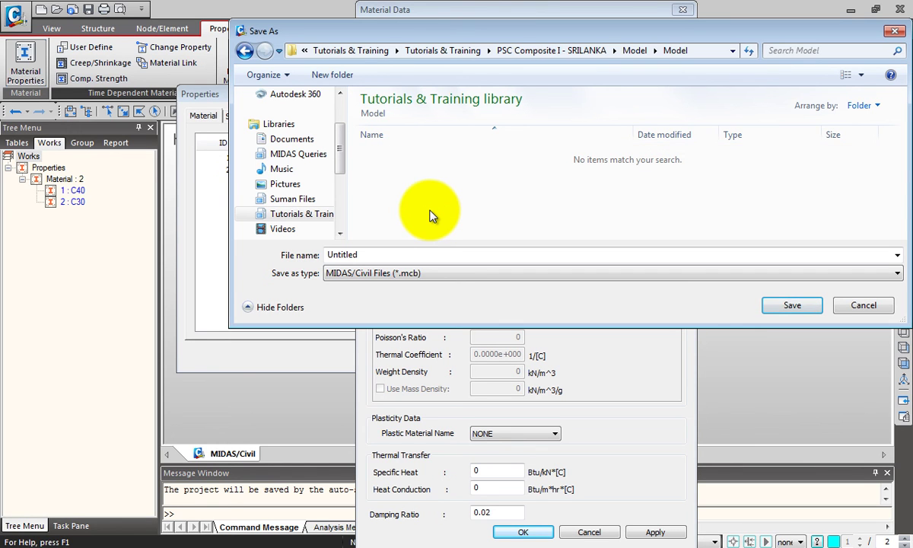
left_click(590, 257)
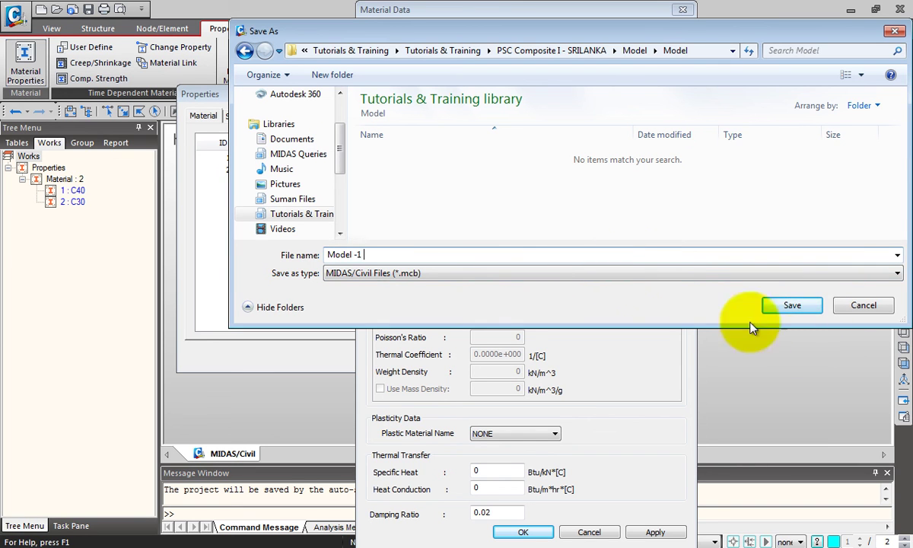
left_click(799, 307)
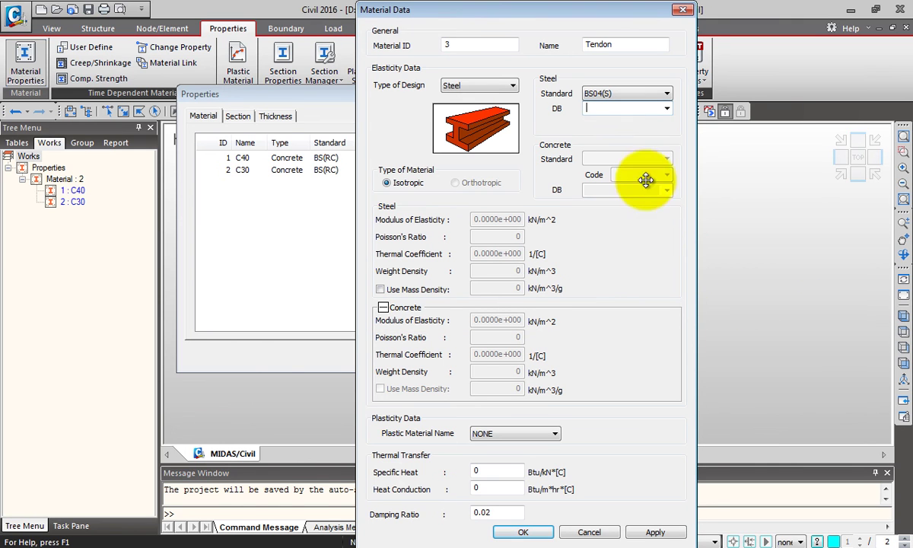
- Choose steel grade S355 for Tendon and apply it as material 3
left_click(665, 109)
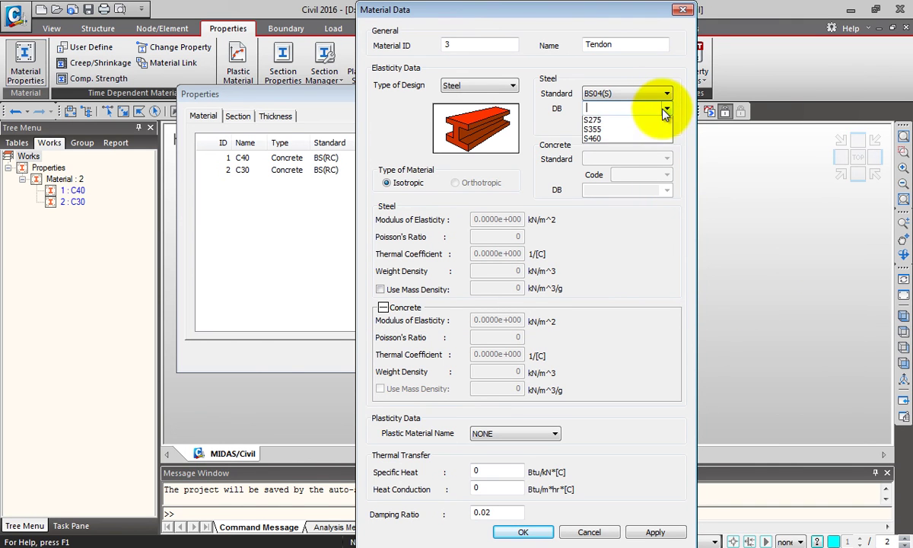
left_click(629, 133)
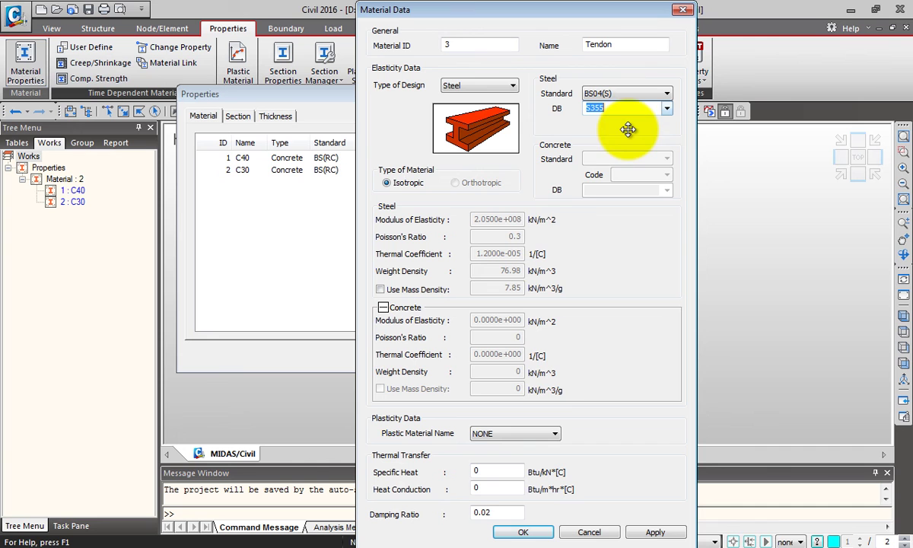
left_click(654, 532)
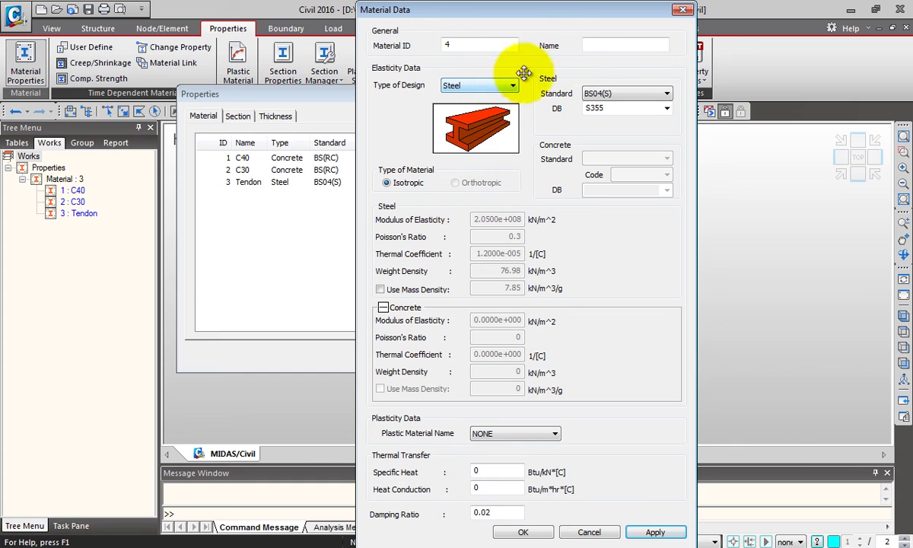
- Name material 4 'Dummy' and set its design type to User Defined
left_click(594, 47)
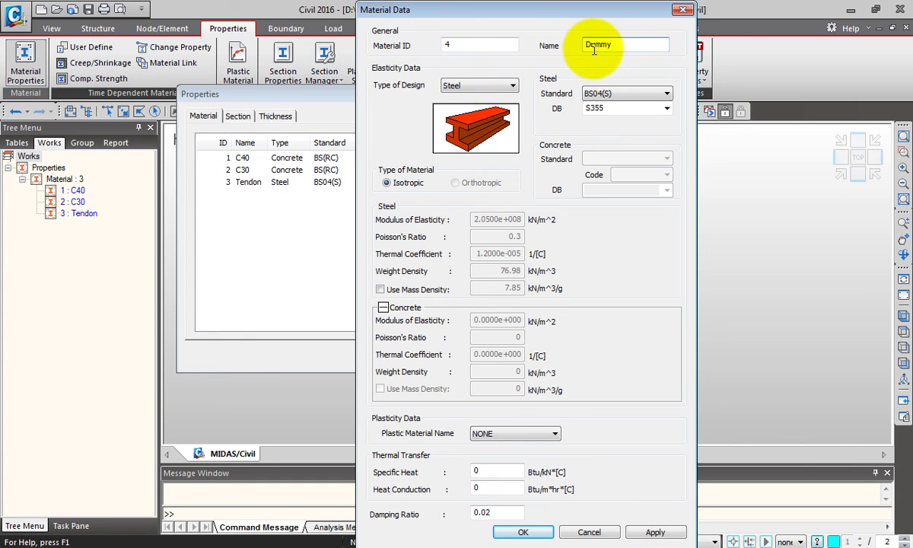
left_click(457, 84)
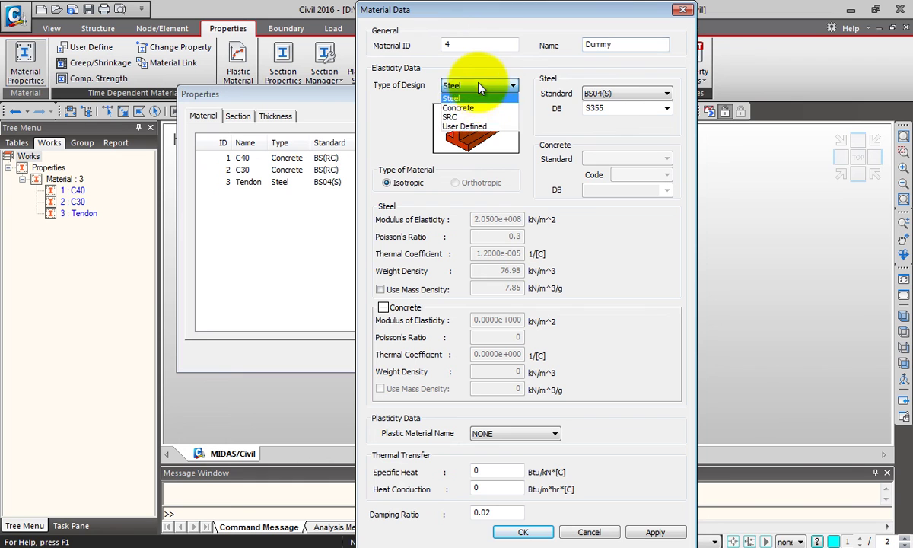
left_click(465, 127)
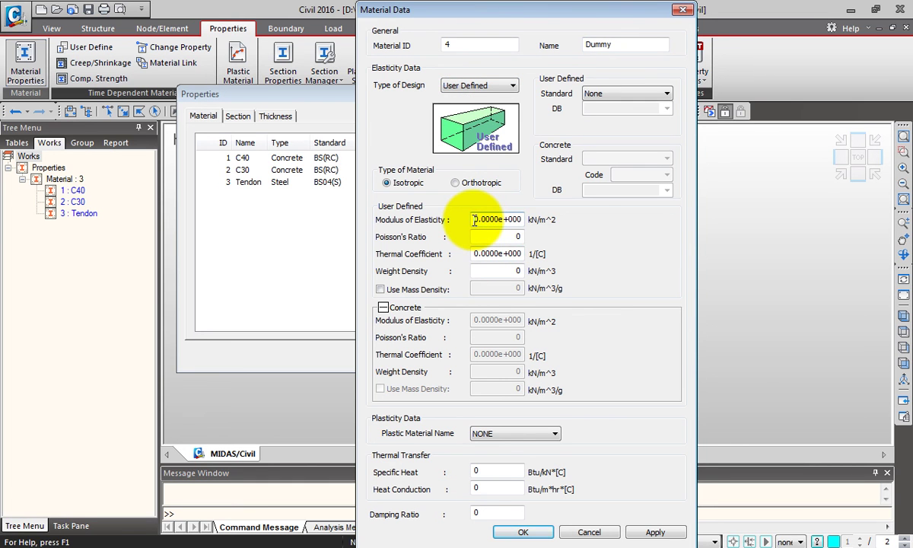
- Give Dummy modulus 2.7e7, Poisson's ratio 0.2 and thermal coefficient 1e-5, then close the material list
double_click(474, 219)
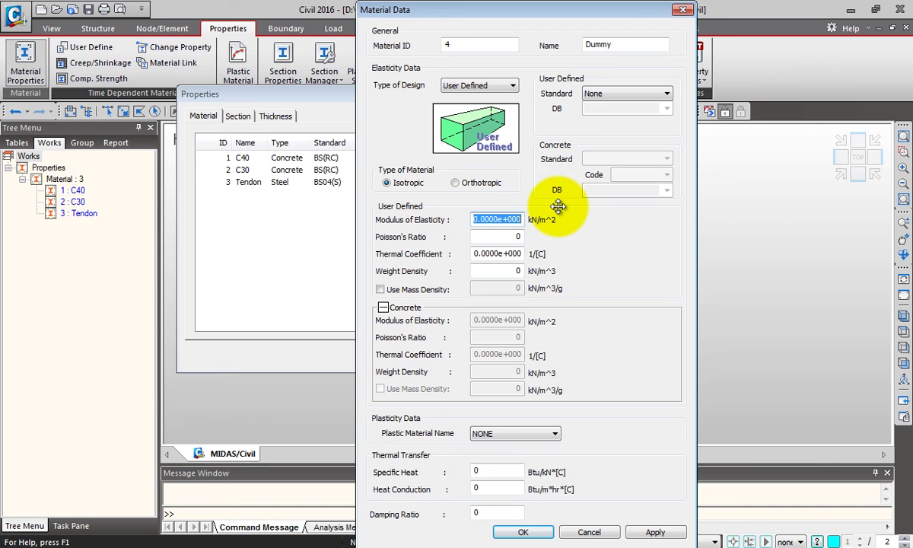
key("BackSpace")
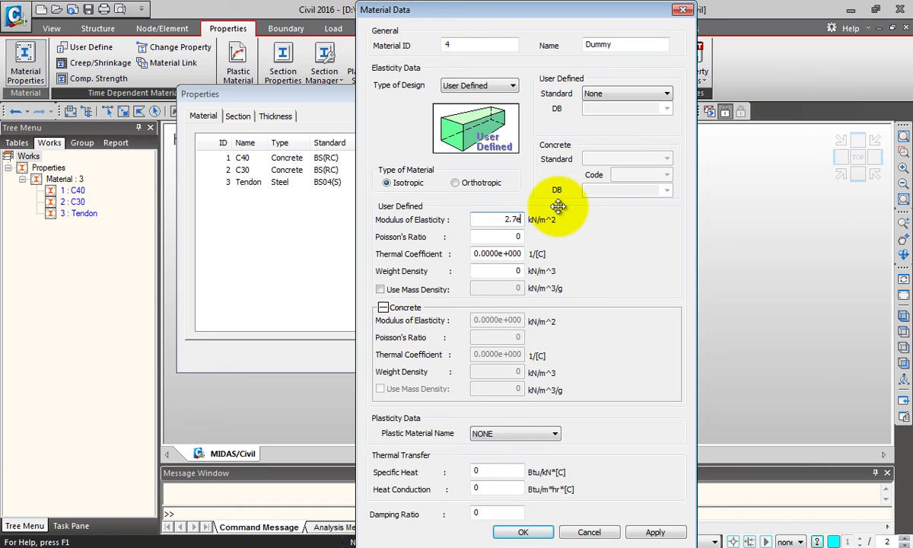
key("Tab")
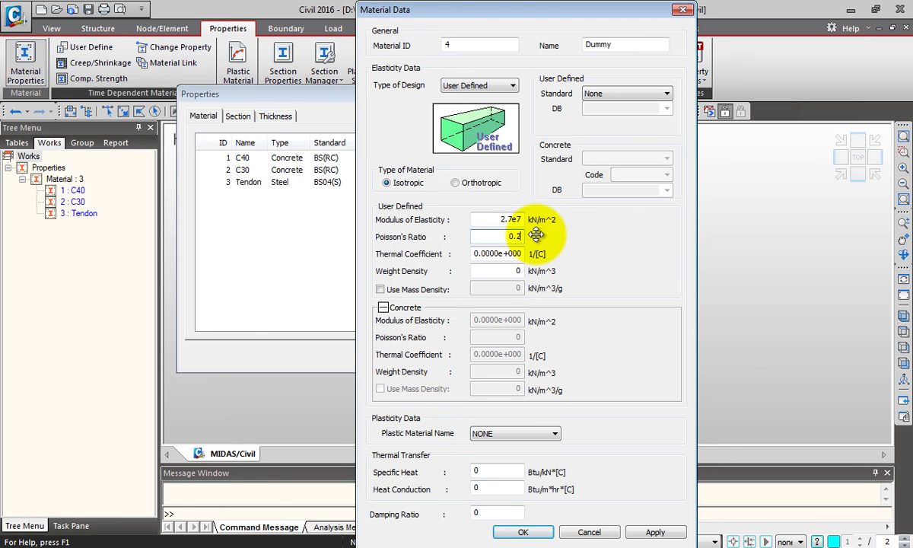
key("Tab")
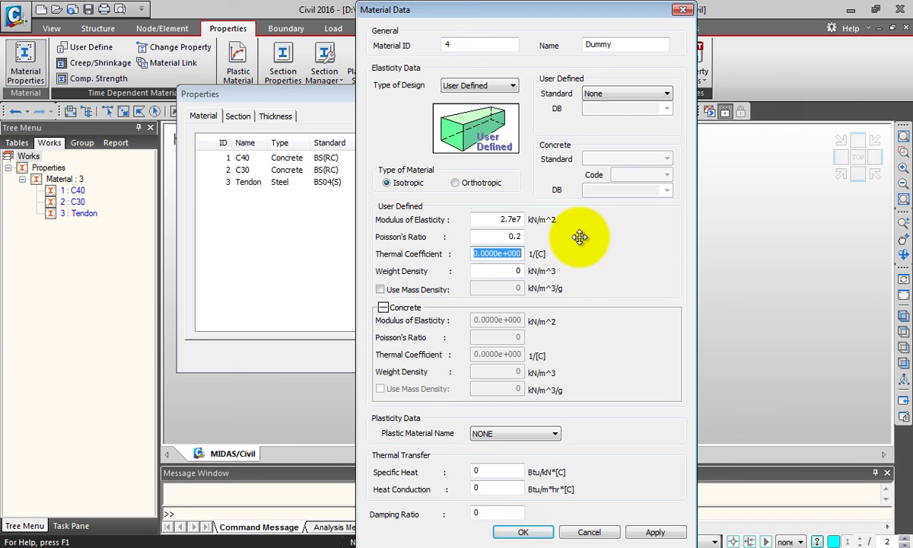
type("1e-5")
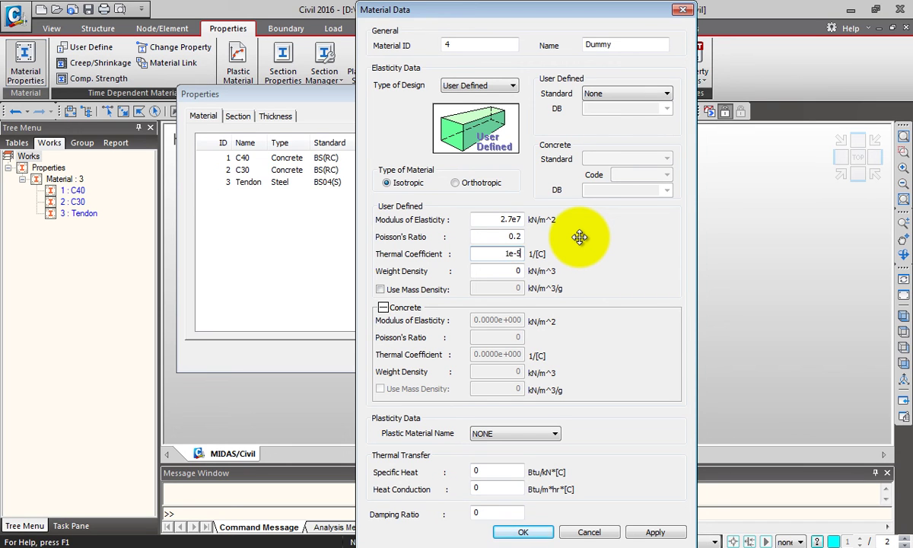
key("Tab")
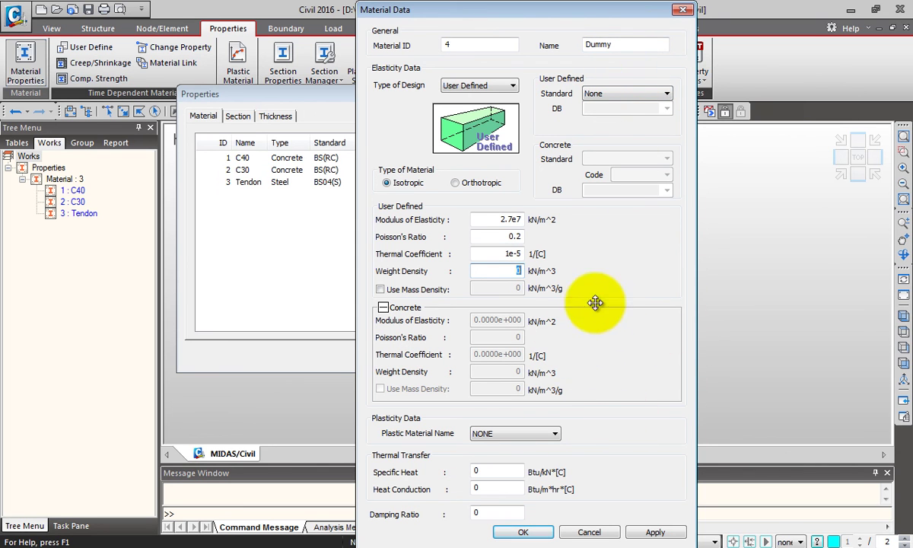
left_click(525, 533)
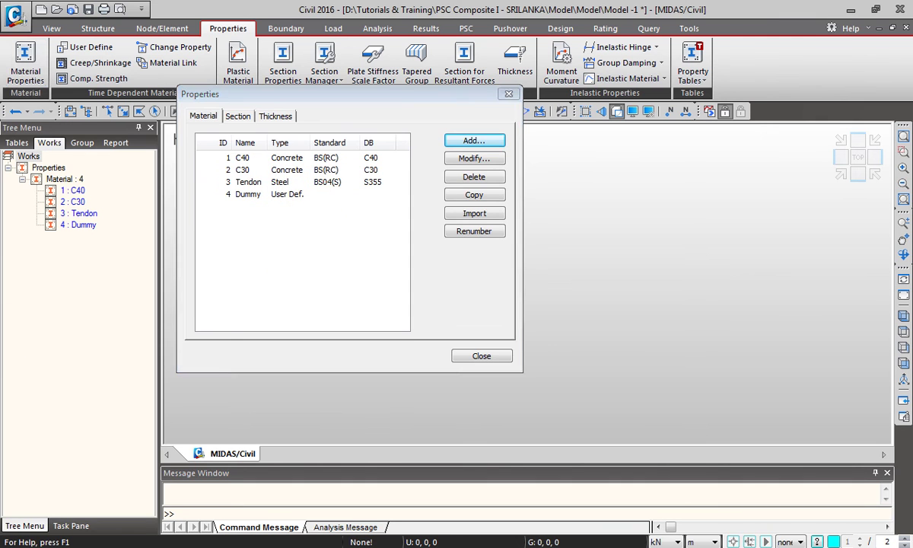
left_click(482, 356)
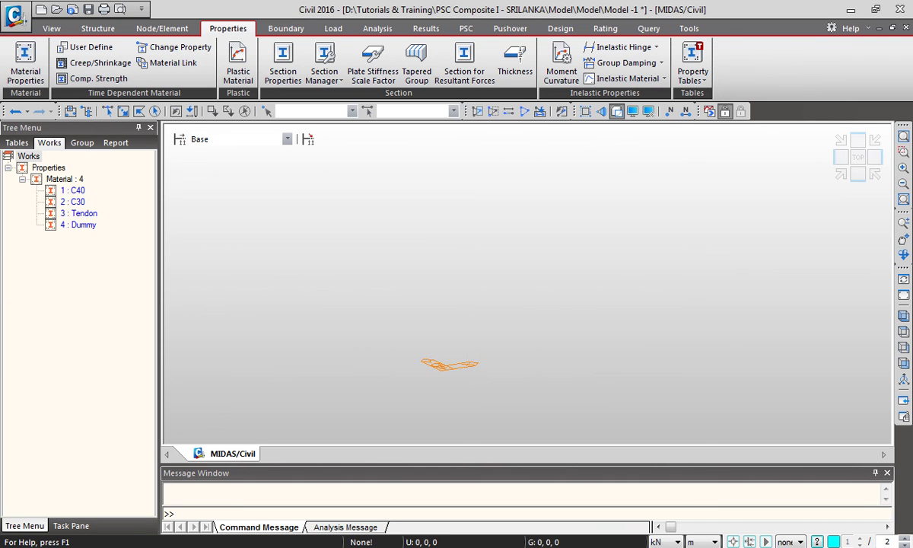